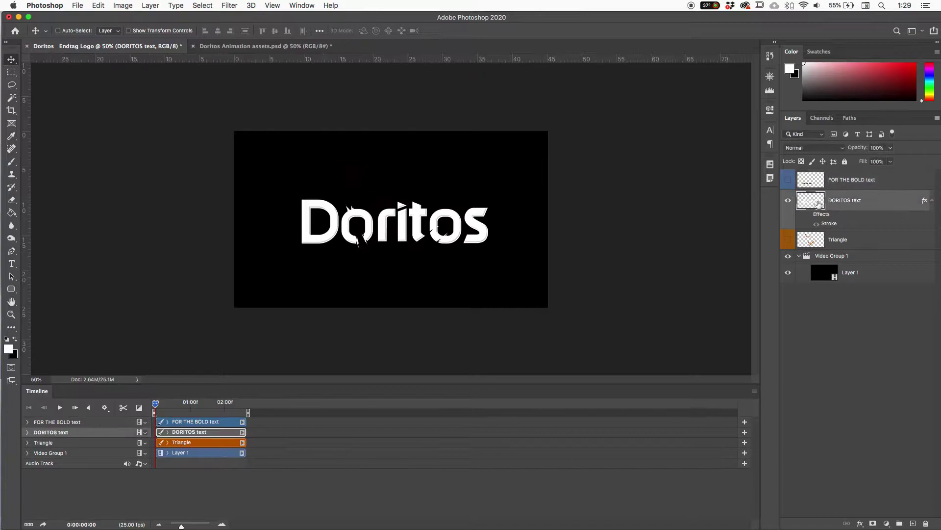
Hide Video Group 1 so that only the DORITOS text layer is displayed
{"action": "left_click", "coordinate": [788, 200]}
{"action": "left_click", "coordinate": [788, 200]}
{"action": "left_click_drag", "start_coordinate": [167, 406], "coordinate": [145, 416]}
{"action": "left_click", "coordinate": [788, 260]}
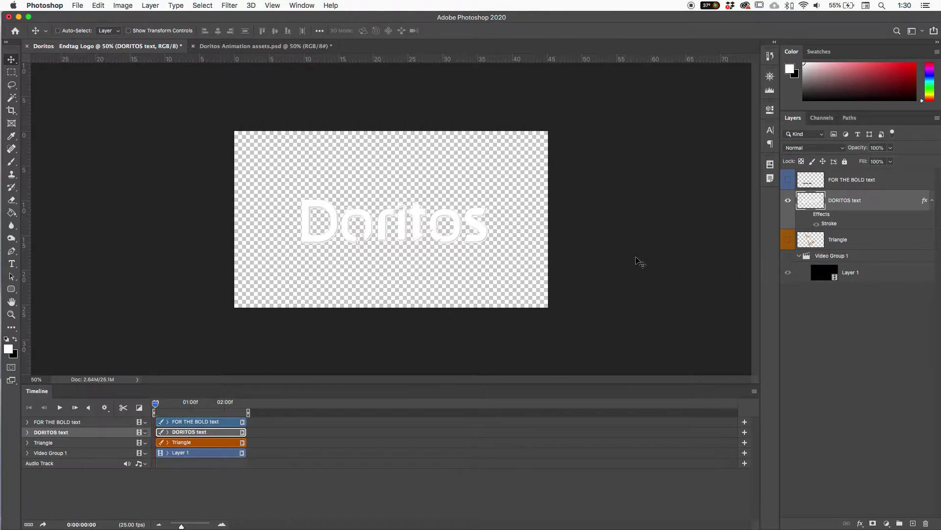
{"action": "left_click", "coordinate": [788, 257]}
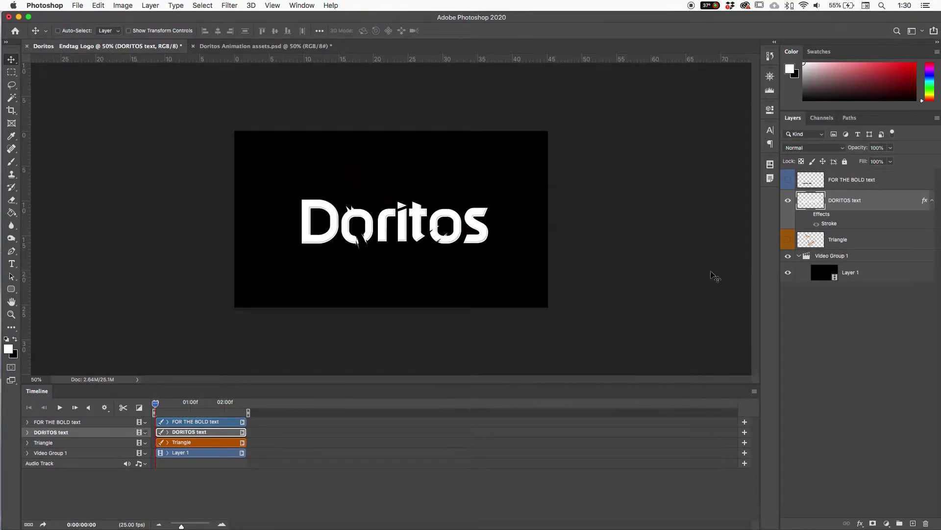
{"action": "left_click", "coordinate": [788, 257]}
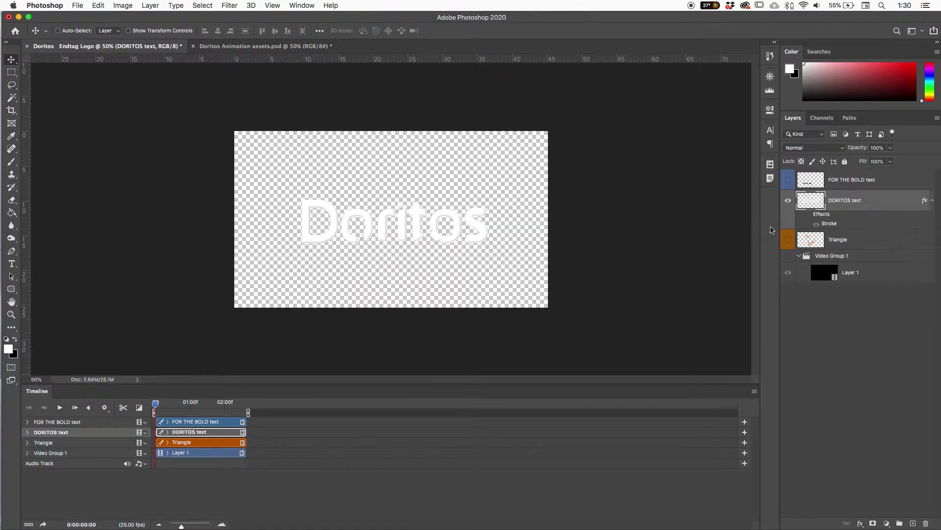
Add a new layer between the Triangle and DORITOS text layers and fill it with black
{"action": "key", "text": "super+plus"}
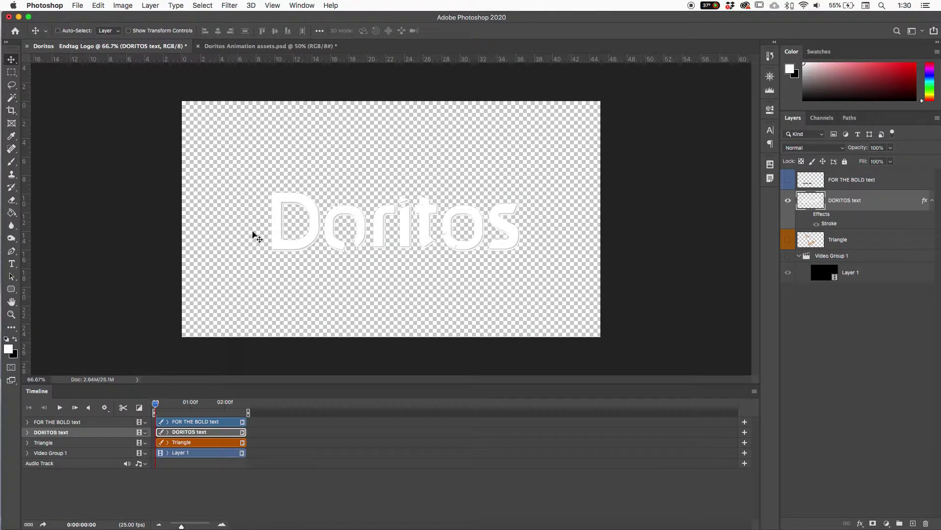
{"action": "left_click", "coordinate": [886, 248]}
{"action": "left_click", "coordinate": [912, 524]}
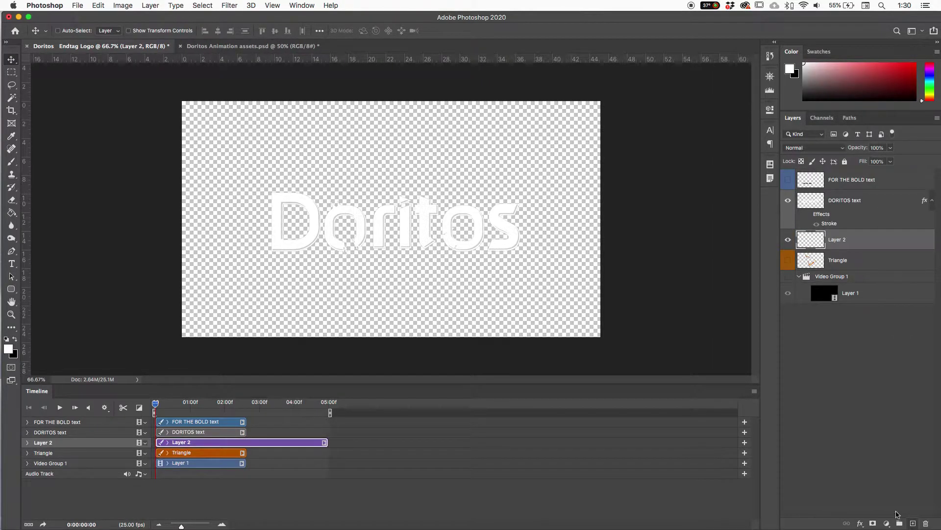
{"action": "key", "text": "g"}
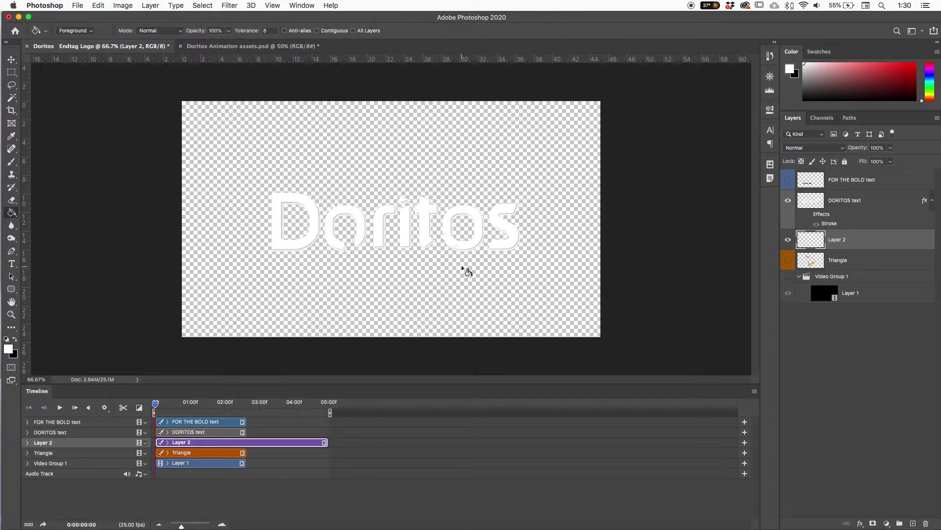
{"action": "key", "text": "x"}
{"action": "left_click", "coordinate": [462, 267]}
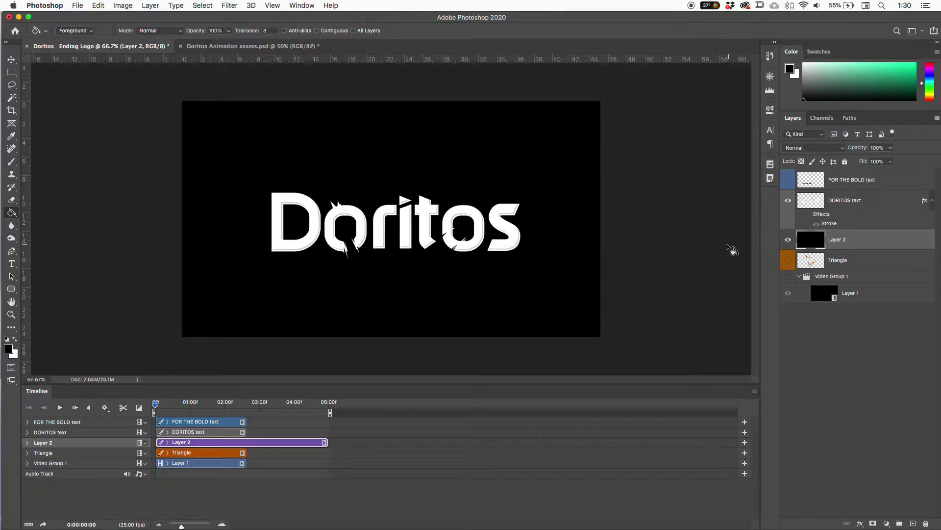
Set a Position keyframe for the DORITOS text layer at the start of the timeline
{"action": "left_click", "coordinate": [808, 215]}
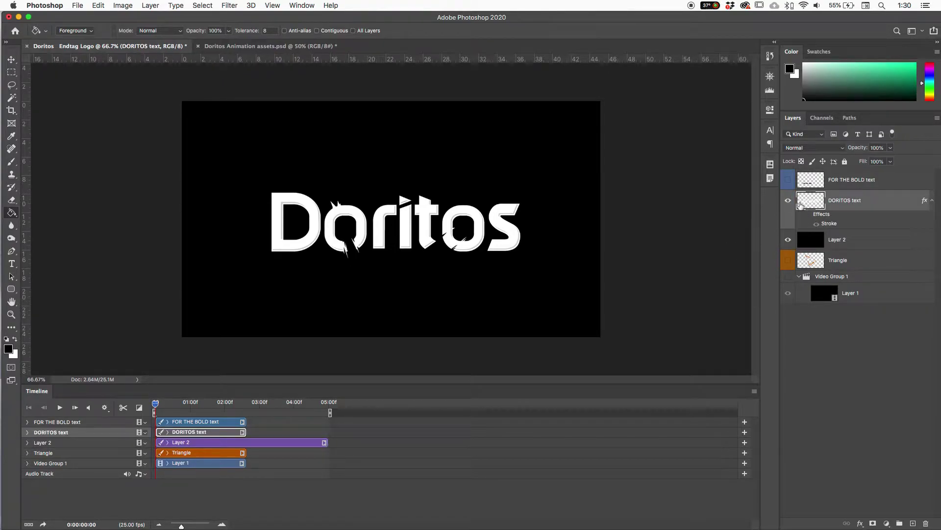
{"action": "key", "text": "v"}
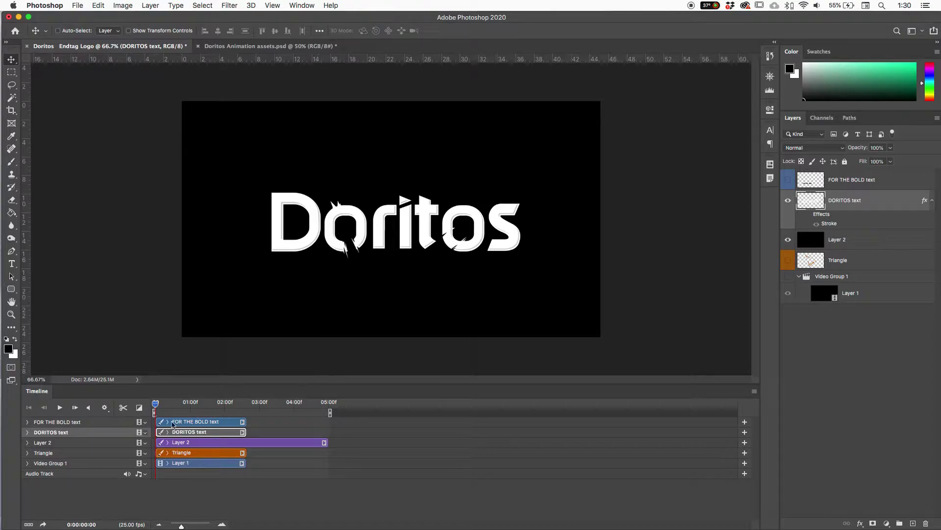
{"action": "left_click", "coordinate": [28, 433]}
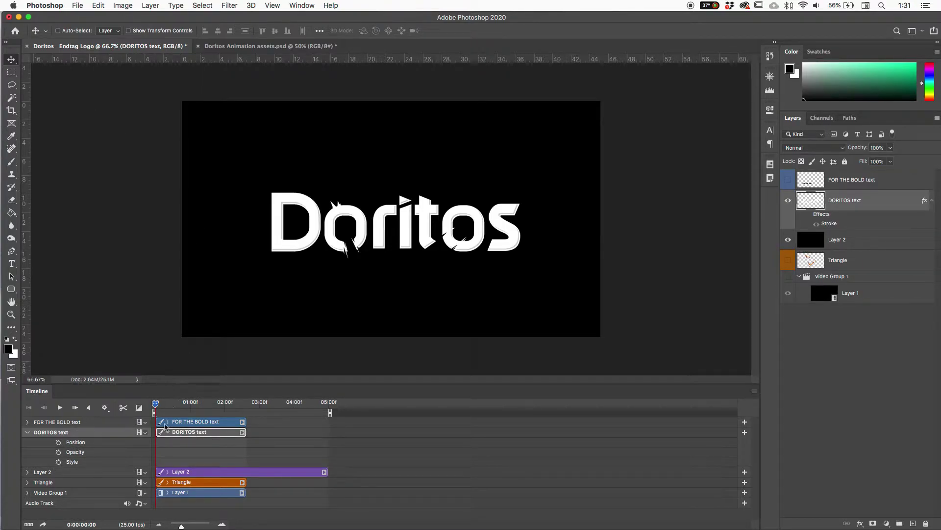
{"action": "left_click", "coordinate": [59, 443]}
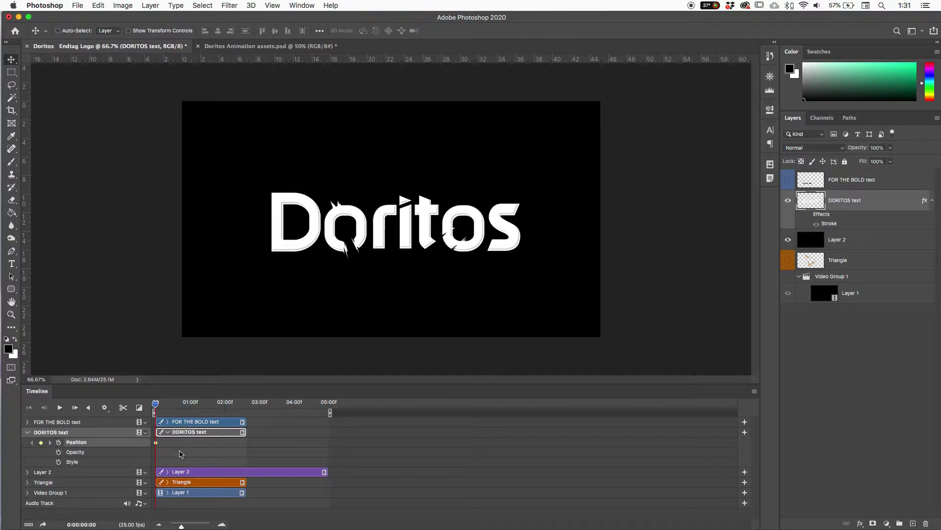
Add a Position keyframe at 0:00:02:04 with the DORITOS text moved to the canvas's lower left, and scrub through the motion
{"action": "left_click_drag", "start_coordinate": [160, 404], "coordinate": [230, 403]}
{"action": "left_click_drag", "start_coordinate": [322, 212], "coordinate": [260, 281]}
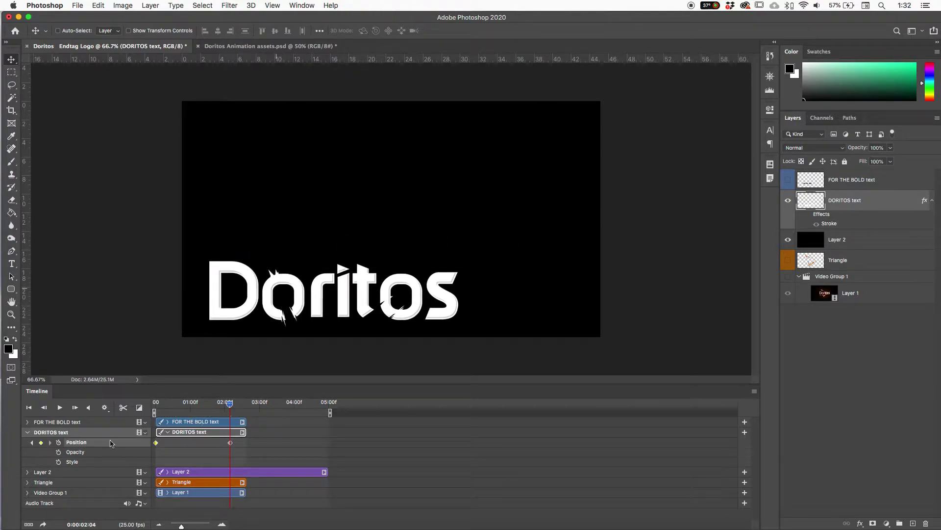
{"action": "left_click_drag", "start_coordinate": [230, 403], "coordinate": [147, 418]}
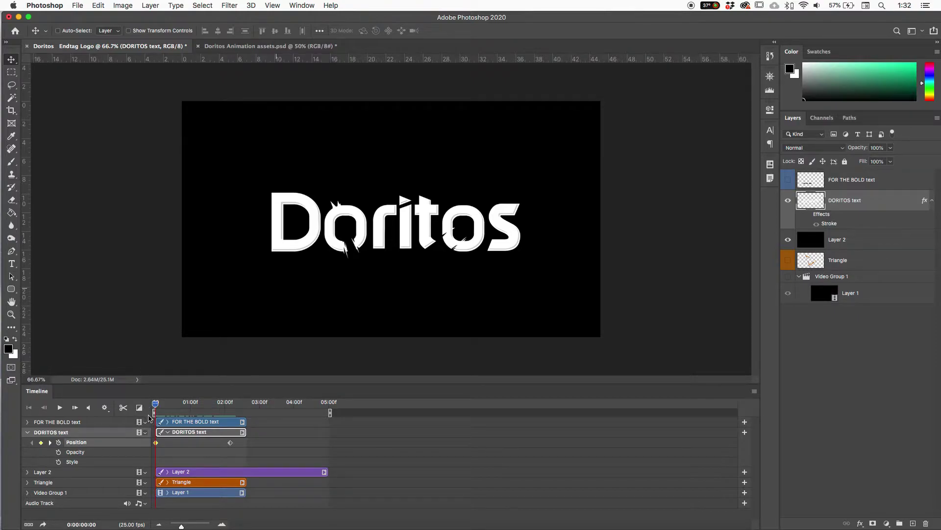
Add a Position keyframe at 0:00:01:11 with the DORITOS text moved to the upper part of the canvas, and review the motion
{"action": "mouse_move", "coordinate": [155, 403]}
{"action": "left_mouse_down"}
{"action": "mouse_move", "coordinate": [225, 403]}
{"action": "mouse_move", "coordinate": [152, 411]}
{"action": "left_mouse_up"}
{"action": "left_click", "coordinate": [207, 413]}
{"action": "left_click_drag", "start_coordinate": [342, 304], "coordinate": [354, 194]}
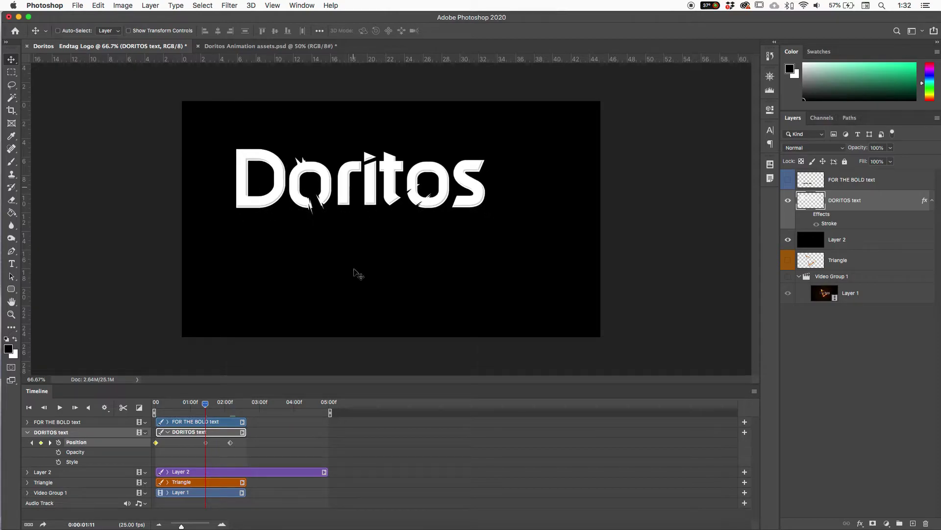
{"action": "left_click_drag", "start_coordinate": [204, 406], "coordinate": [183, 411]}
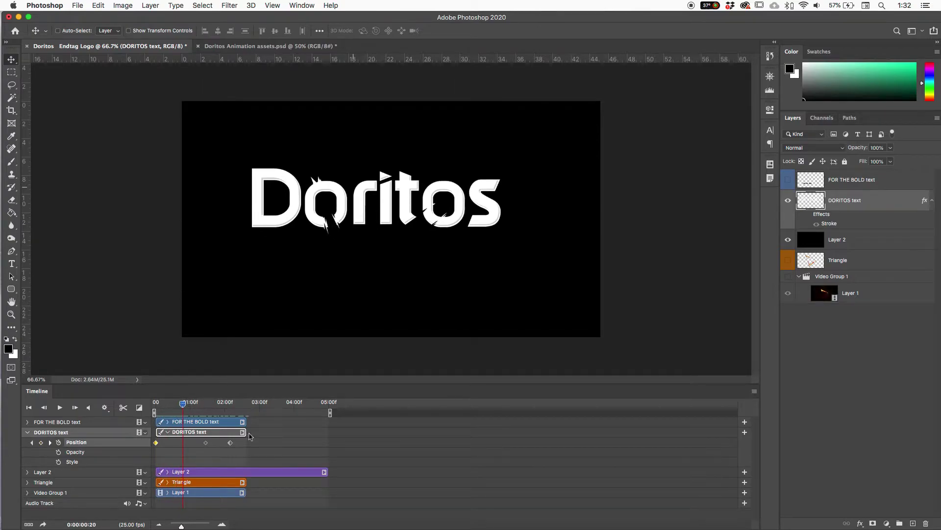
Free-transform the DORITOS text at 0:00:00:20 to about 41% scale and 36° rotation, and scrub back to the start
{"action": "key", "text": "super+t"}
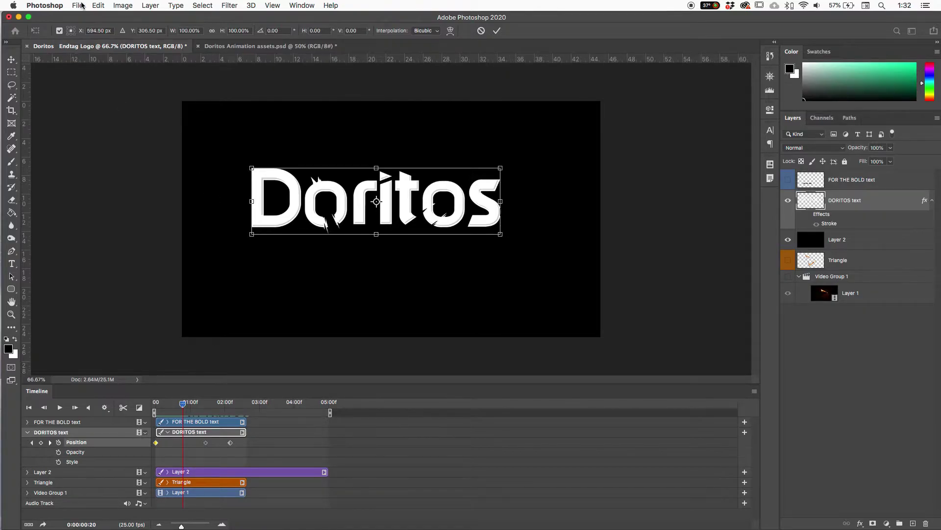
{"action": "left_click", "coordinate": [98, 6]}
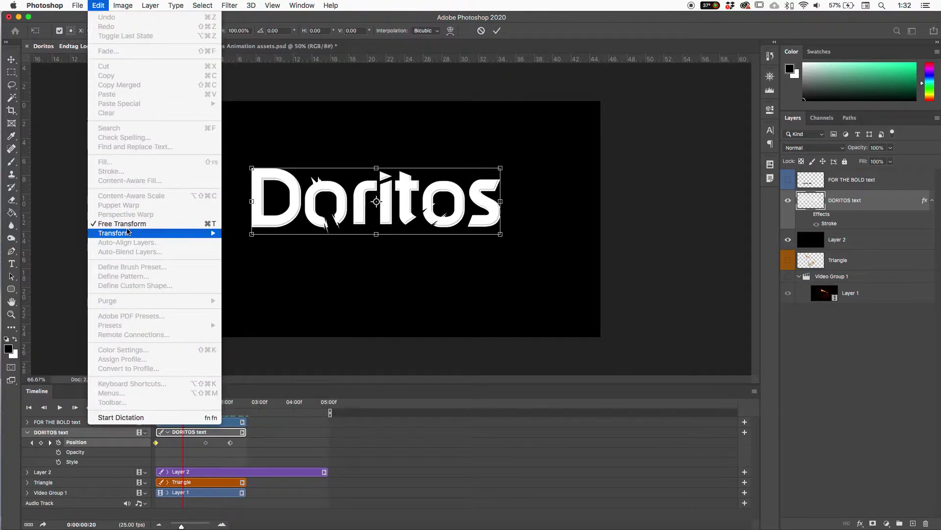
{"action": "left_click", "coordinate": [417, 199]}
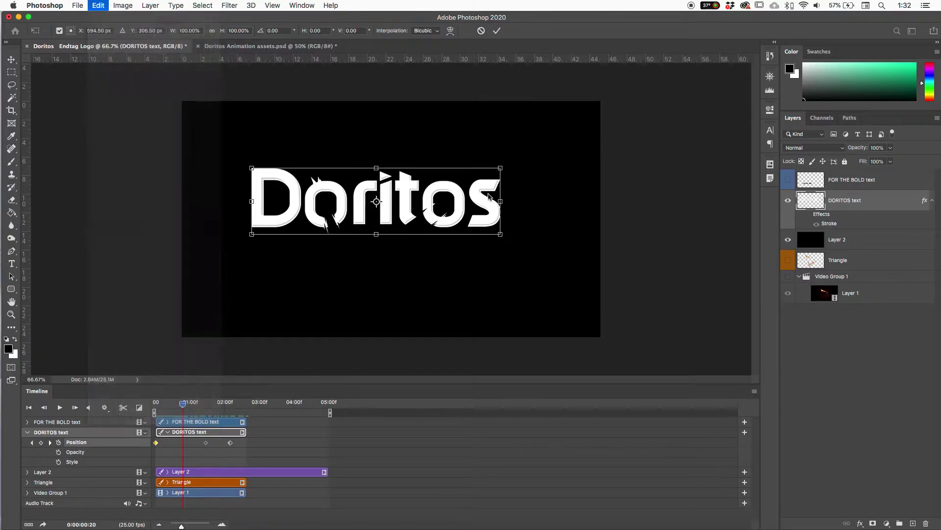
{"action": "left_click_drag", "start_coordinate": [524, 234], "coordinate": [362, 184]}
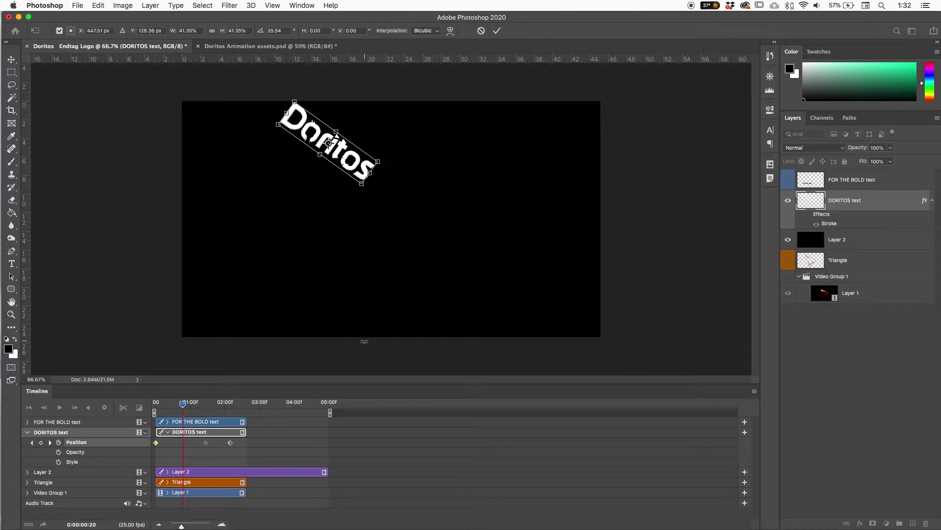
{"action": "key", "text": "Return"}
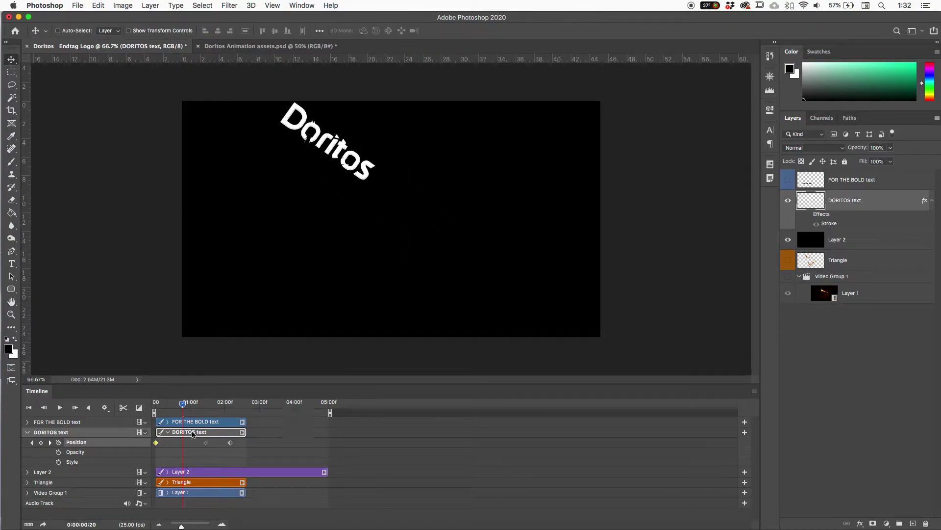
{"action": "left_click_drag", "start_coordinate": [184, 405], "coordinate": [155, 410]}
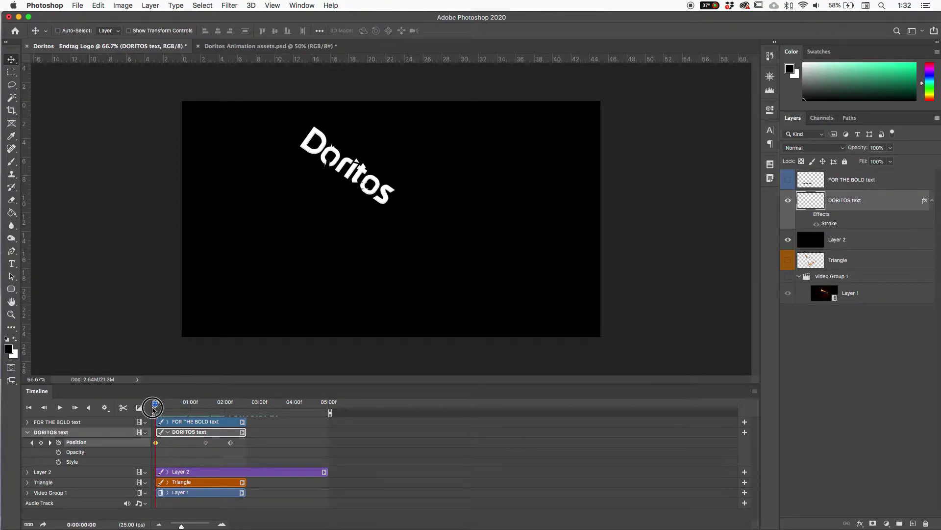
Undo the scale, rotation and position changes, and turn off Position keyframing for the DORITOS text layer
{"action": "key", "text": "space"}
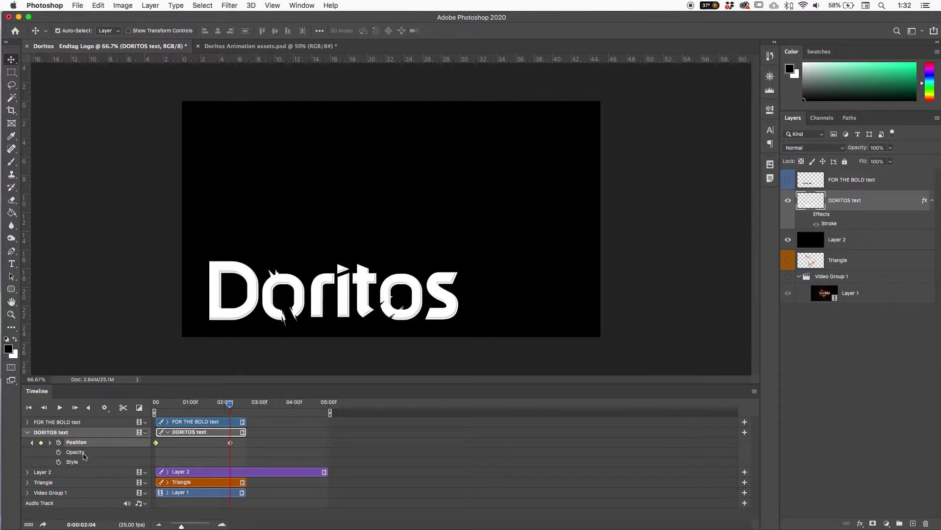
{"action": "key", "text": "space"}
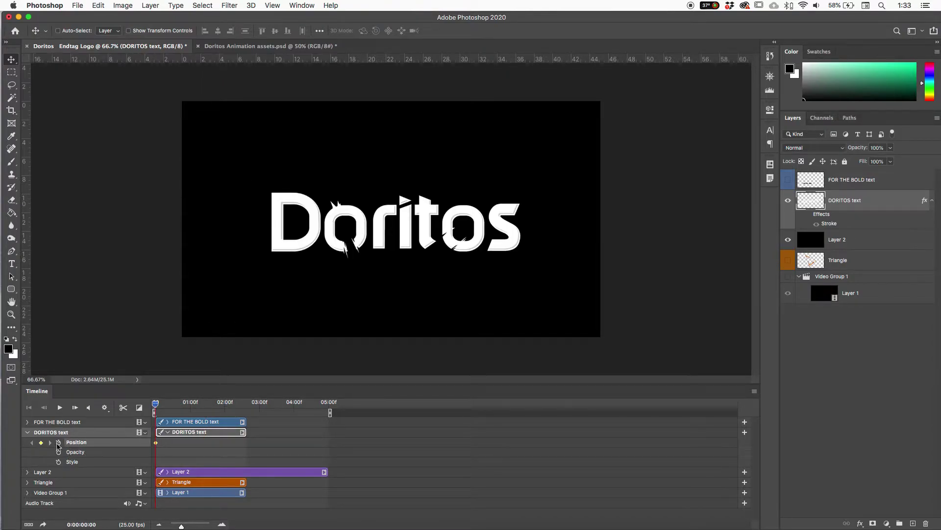
{"action": "left_click", "coordinate": [58, 444]}
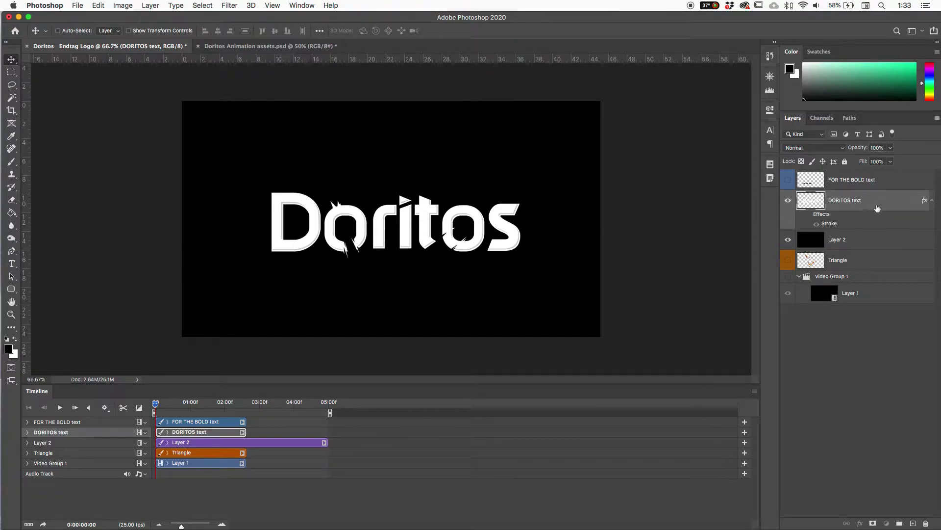
Convert the DORITOS text layer to a smart object and set a Transform keyframe at the start of the timeline
{"action": "right_click", "coordinate": [880, 202]}
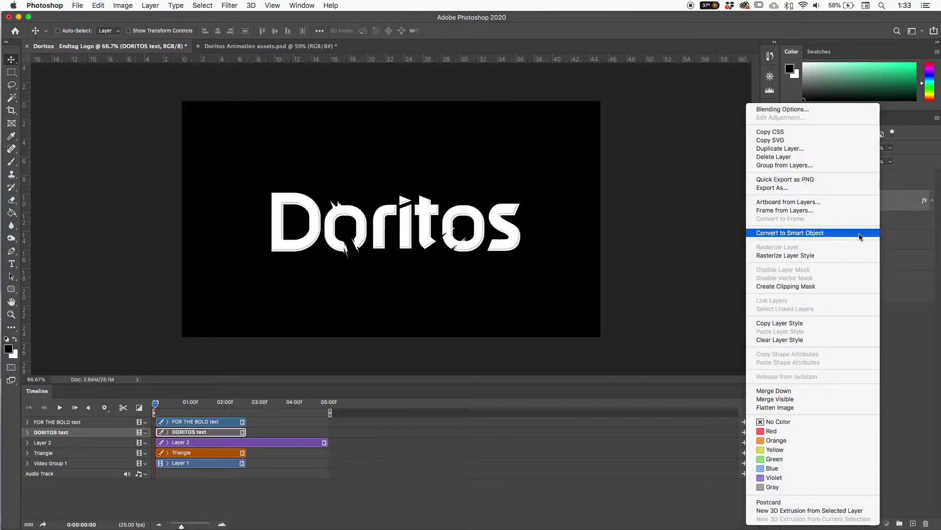
{"action": "left_click", "coordinate": [786, 233]}
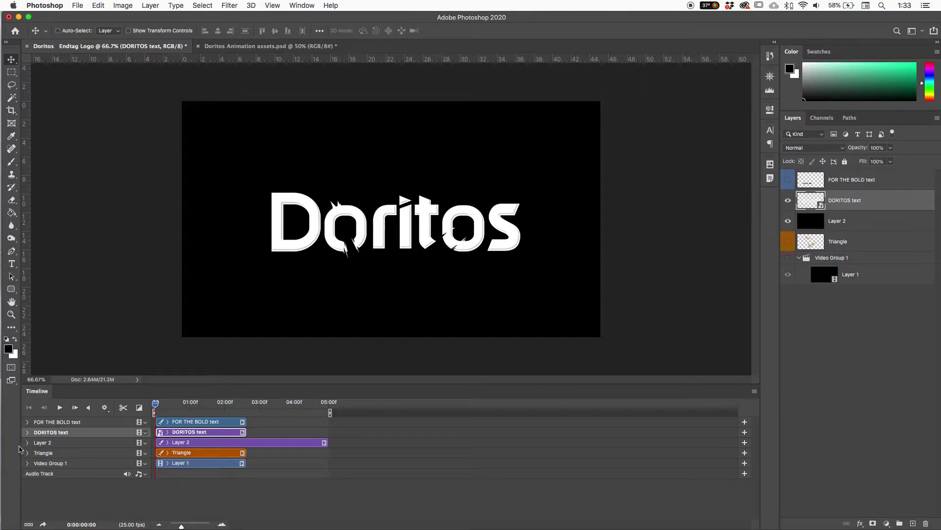
{"action": "left_click", "coordinate": [28, 433]}
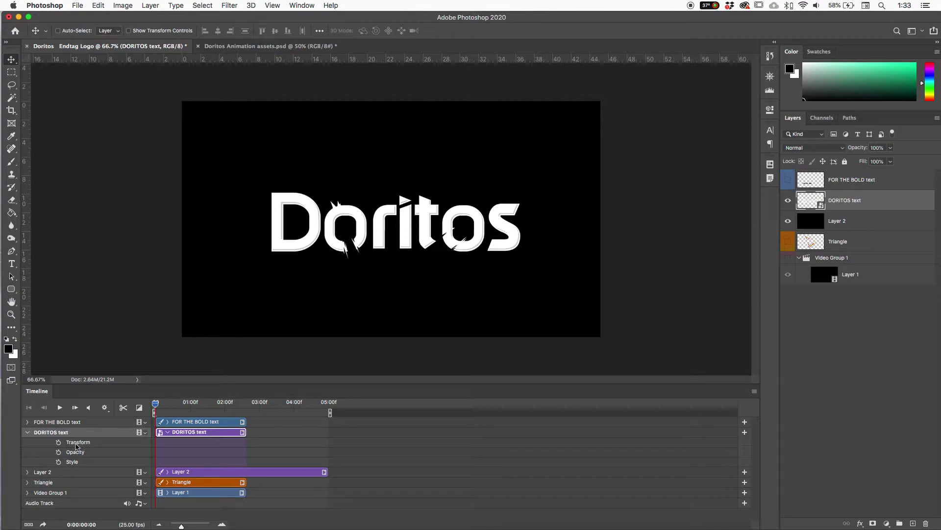
{"action": "left_click", "coordinate": [62, 443]}
Keyframe the DORITOS text at 0:00:01:13 scaled to about 127%, recentred on the canvas and rotated about -23°
{"action": "left_click_drag", "start_coordinate": [164, 404], "coordinate": [216, 405]}
{"action": "key", "text": "super+t"}
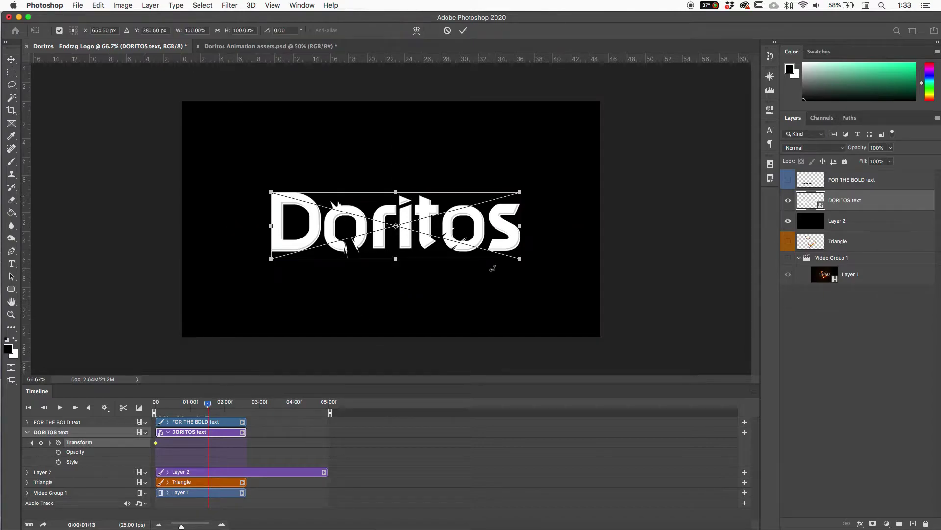
{"action": "left_click_drag", "start_coordinate": [519, 260], "coordinate": [578, 315]}
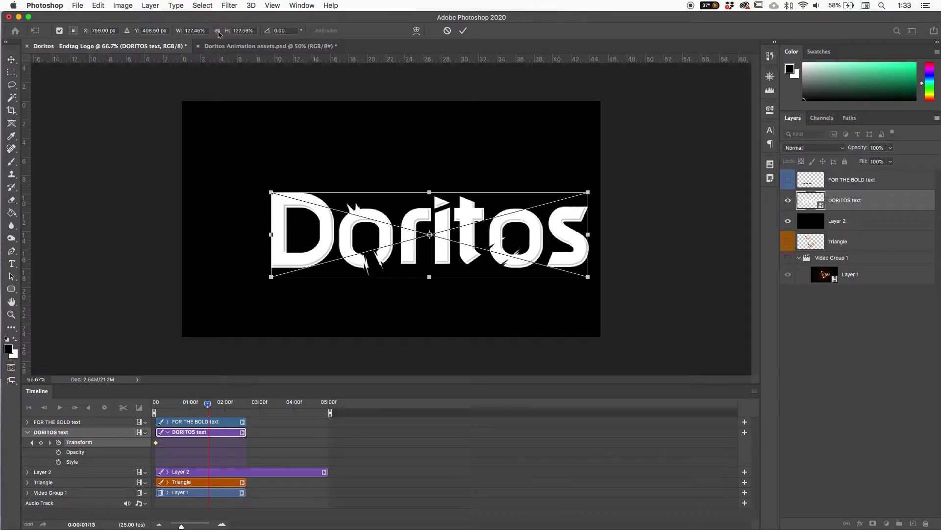
{"action": "left_click_drag", "start_coordinate": [430, 192], "coordinate": [429, 127]}
{"action": "key", "text": "super+z"}
{"action": "left_click_drag", "start_coordinate": [311, 253], "coordinate": [275, 243]}
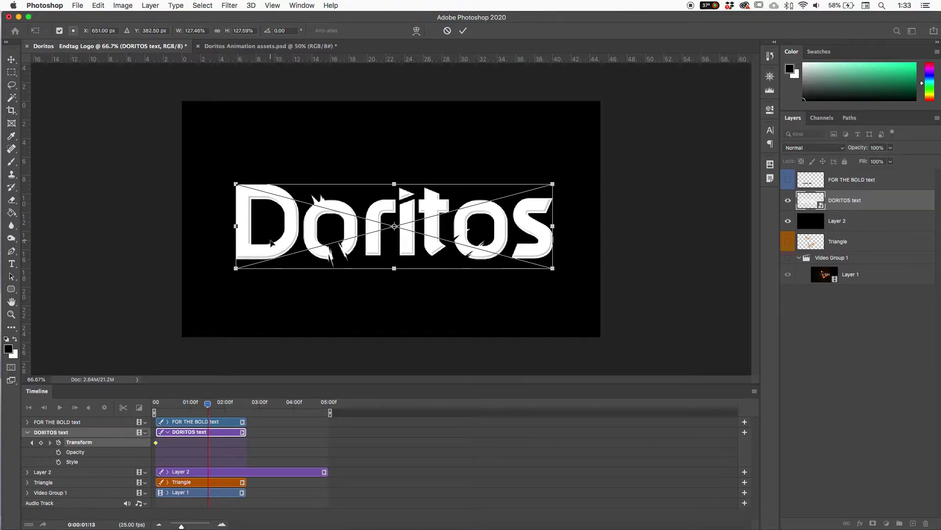
{"action": "left_click_drag", "start_coordinate": [218, 274], "coordinate": [282, 320]}
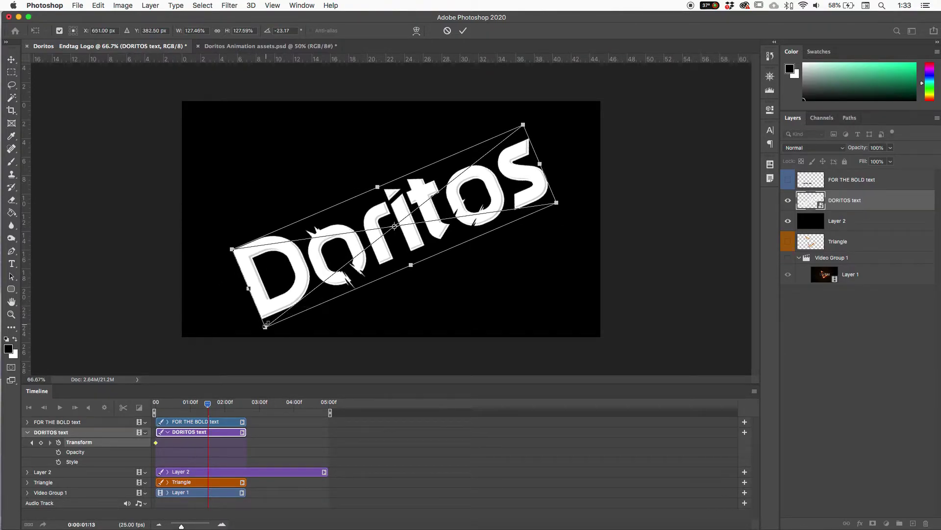
{"action": "key", "text": "Return"}
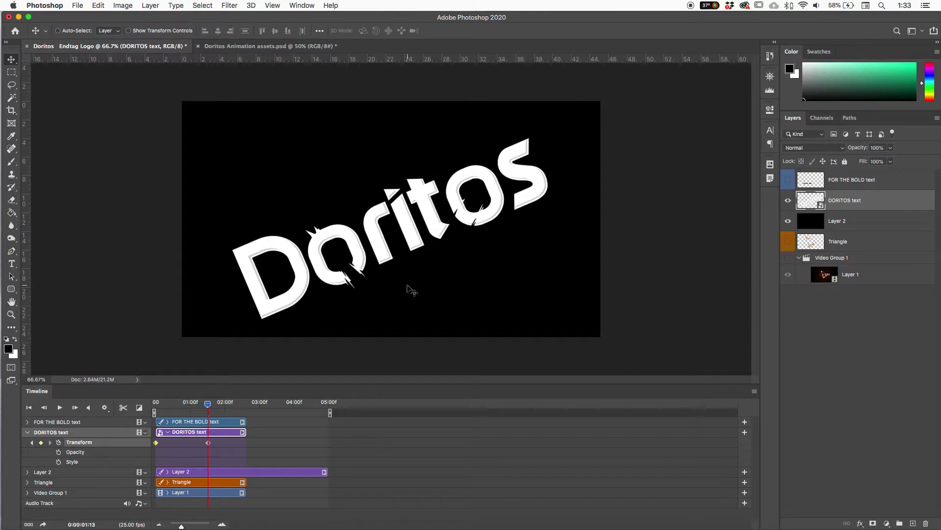
Transform the DORITOS text at 0:00:02:00 to about 85% scale and 36° rotation, and warp its upper edge outward
{"action": "mouse_move", "coordinate": [210, 402]}
{"action": "left_mouse_down"}
{"action": "mouse_move", "coordinate": [153, 407]}
{"action": "mouse_move", "coordinate": [225, 412]}
{"action": "left_mouse_up"}
{"action": "key", "text": "super+t"}
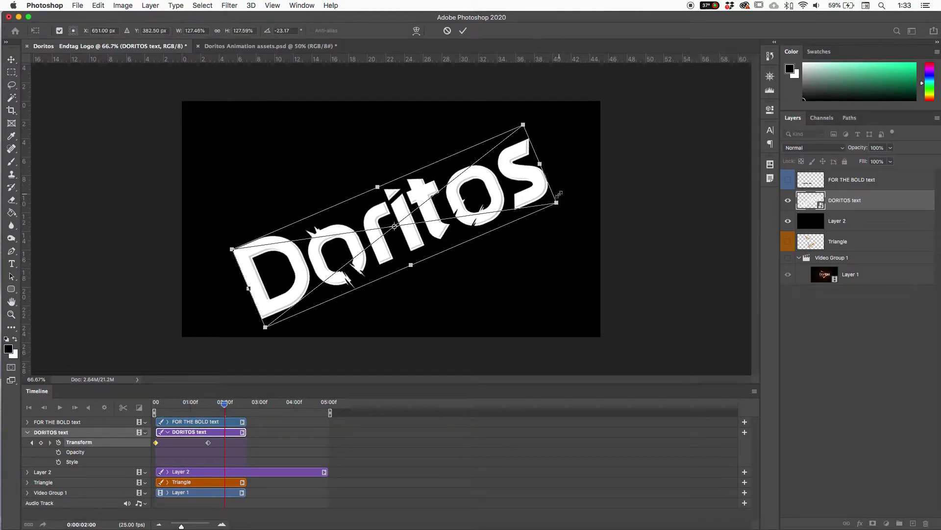
{"action": "left_click_drag", "start_coordinate": [559, 194], "coordinate": [420, 267]}
{"action": "right_click", "coordinate": [420, 267]}
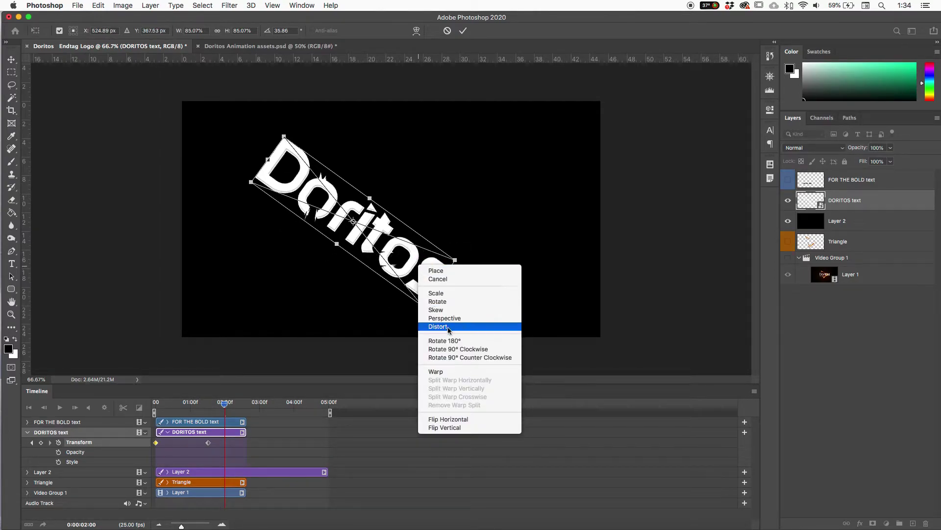
{"action": "left_click", "coordinate": [441, 372]}
{"action": "left_click_drag", "start_coordinate": [367, 198], "coordinate": [451, 99]}
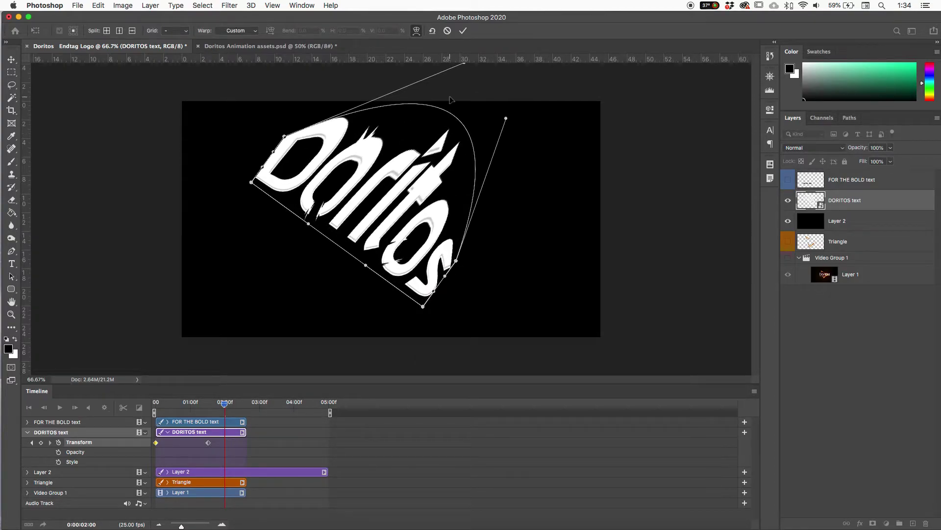
{"action": "left_click", "coordinate": [463, 30]}
Shift the last Transform keyframe of the DORITOS text to 0:00:01:24, and remove the Transform keyframes
{"action": "mouse_move", "coordinate": [223, 407]}
{"action": "left_mouse_down"}
{"action": "mouse_move", "coordinate": [160, 410]}
{"action": "mouse_move", "coordinate": [223, 409]}
{"action": "left_mouse_up"}
{"action": "left_click", "coordinate": [226, 443]}
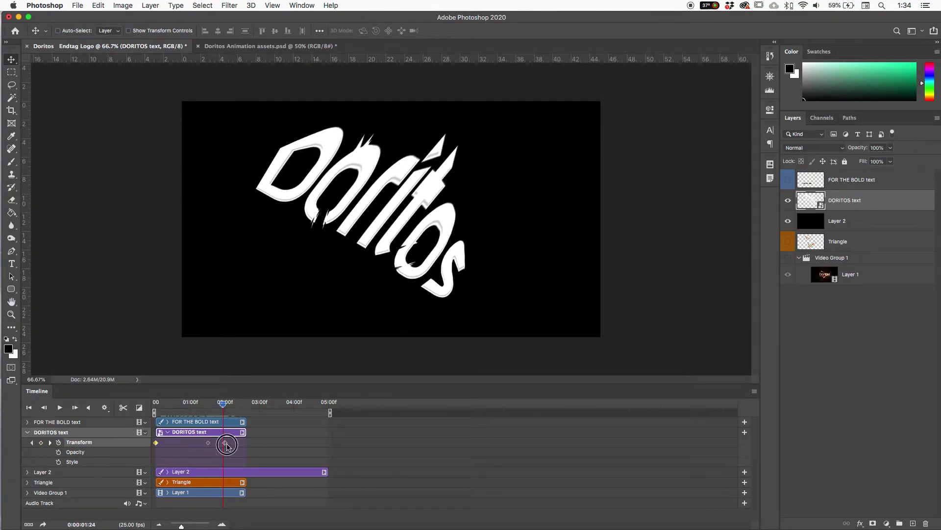
{"action": "left_click_drag", "start_coordinate": [226, 444], "coordinate": [224, 443]}
{"action": "key", "text": "Delete"}
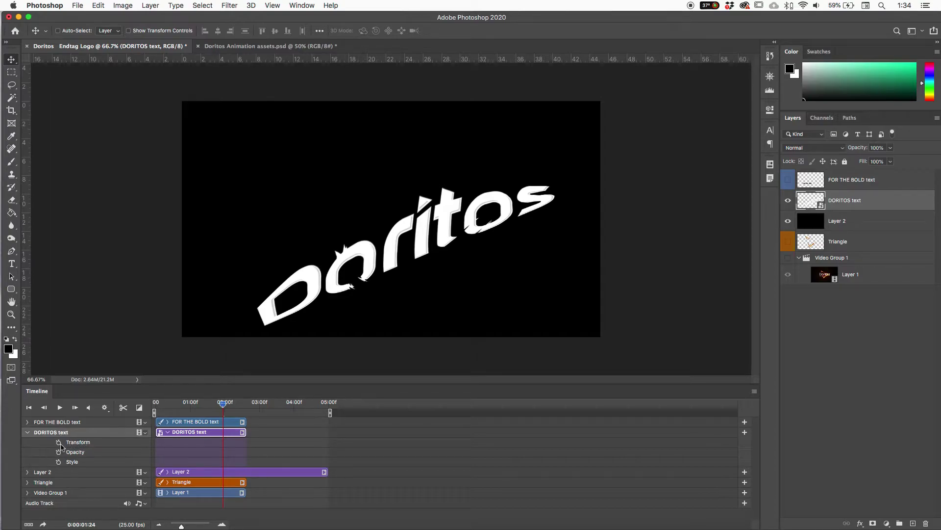
Undo the experimental transforms of the DORITOS text back to the start, and turn off its Transform keyframing
{"action": "key", "text": "super+z"}
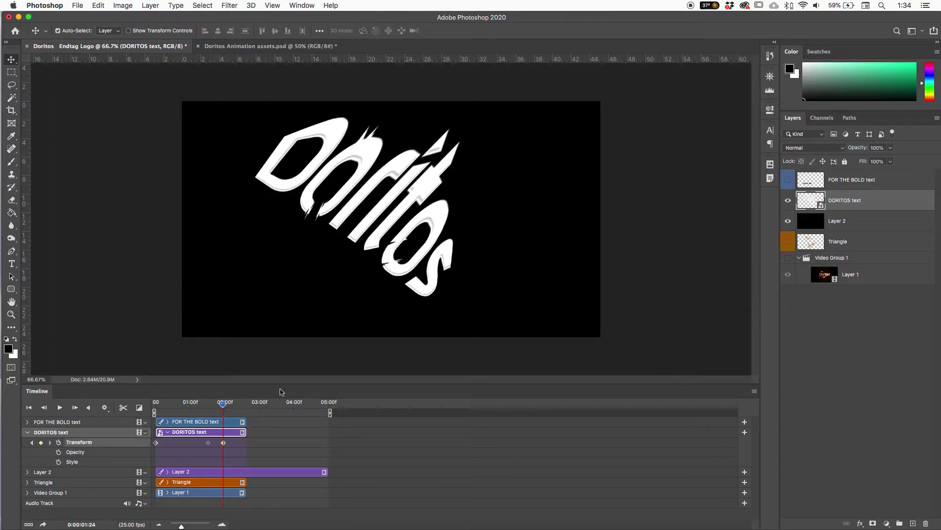
{"action": "key", "text": "super+z"}
{"action": "key", "text": "super+z"}
{"action": "key", "text": "super+z"}
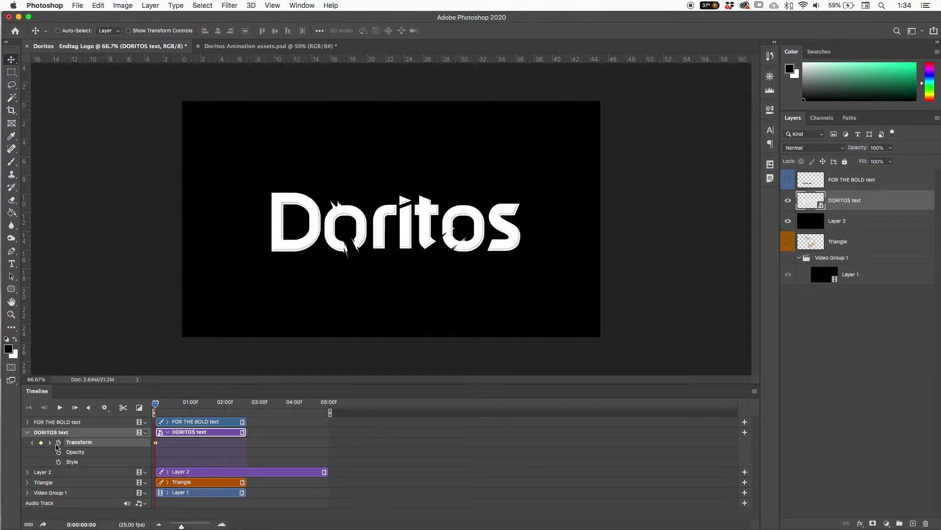
{"action": "left_click", "coordinate": [58, 442]}
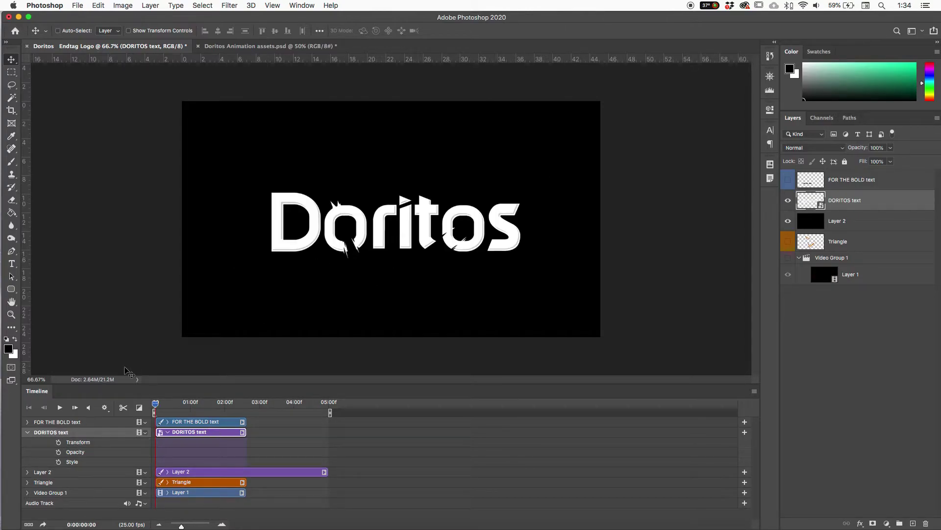
Show Video Group 1 and the Triangle layer at 0:00:00:11, and delete the black Layer 2
{"action": "left_click", "coordinate": [787, 258]}
{"action": "left_click", "coordinate": [158, 404]}
{"action": "left_click_drag", "start_coordinate": [158, 405], "coordinate": [171, 404]}
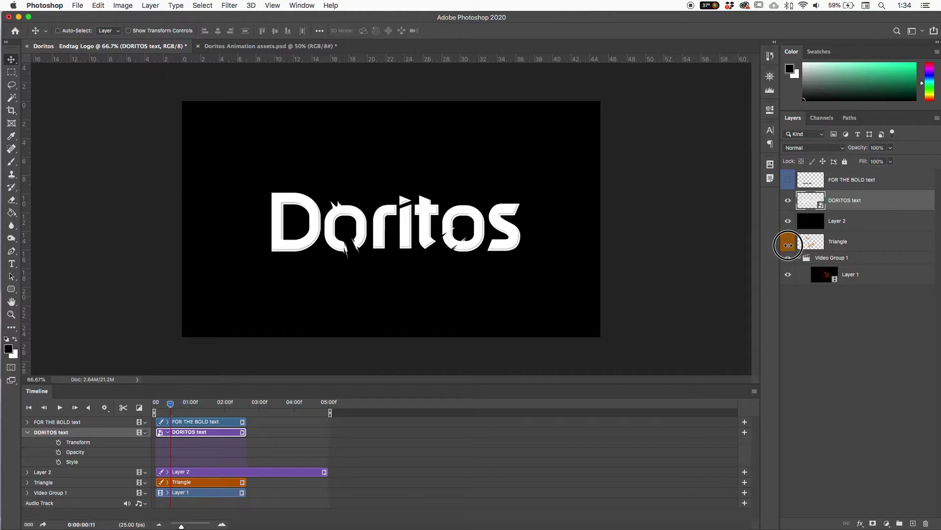
{"action": "left_click", "coordinate": [852, 221]}
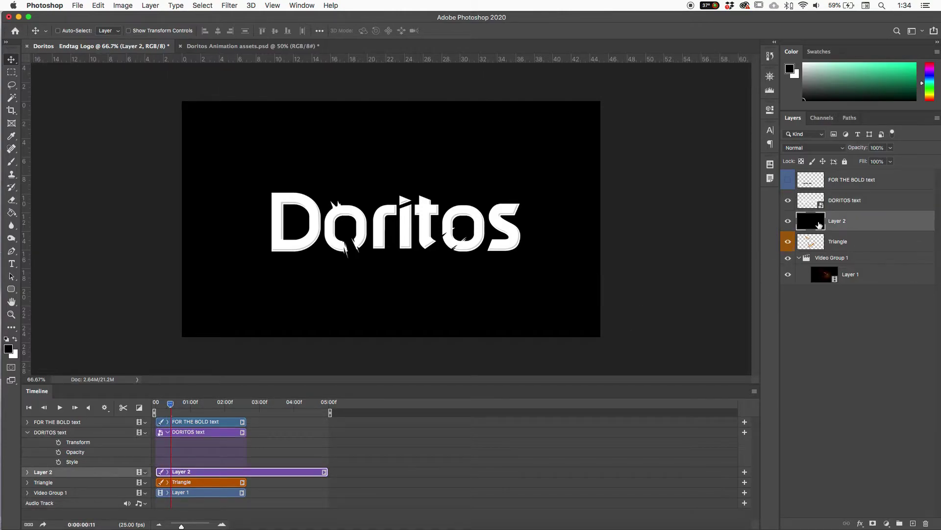
{"action": "left_click", "coordinate": [789, 221]}
{"action": "left_click", "coordinate": [790, 222]}
{"action": "key", "text": "Delete"}
{"action": "mouse_move", "coordinate": [170, 403]}
{"action": "left_mouse_down"}
{"action": "mouse_move", "coordinate": [157, 403]}
{"action": "mouse_move", "coordinate": [170, 403]}
{"action": "left_mouse_up"}
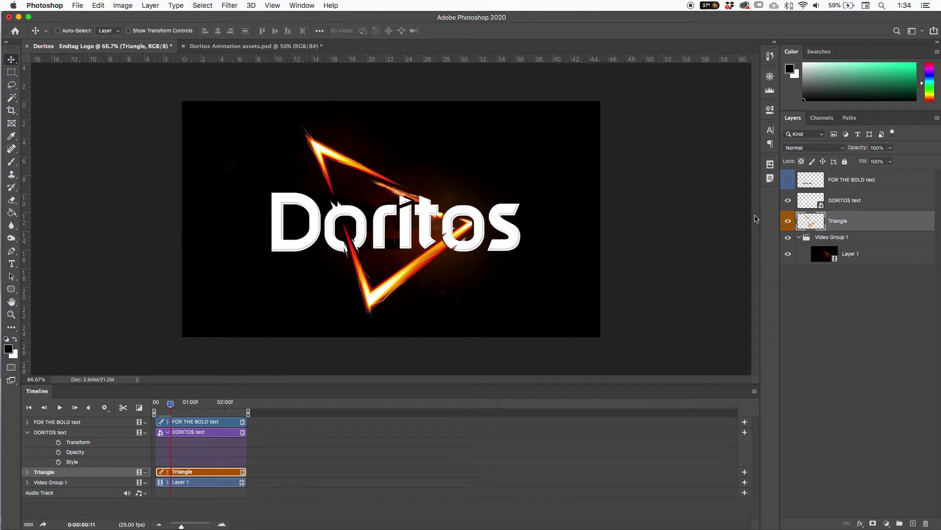
Hide the DORITOS text and Triangle layers, and position the playhead at 0:00:00:08 of the video
{"action": "left_click", "coordinate": [786, 200]}
{"action": "left_click", "coordinate": [788, 220]}
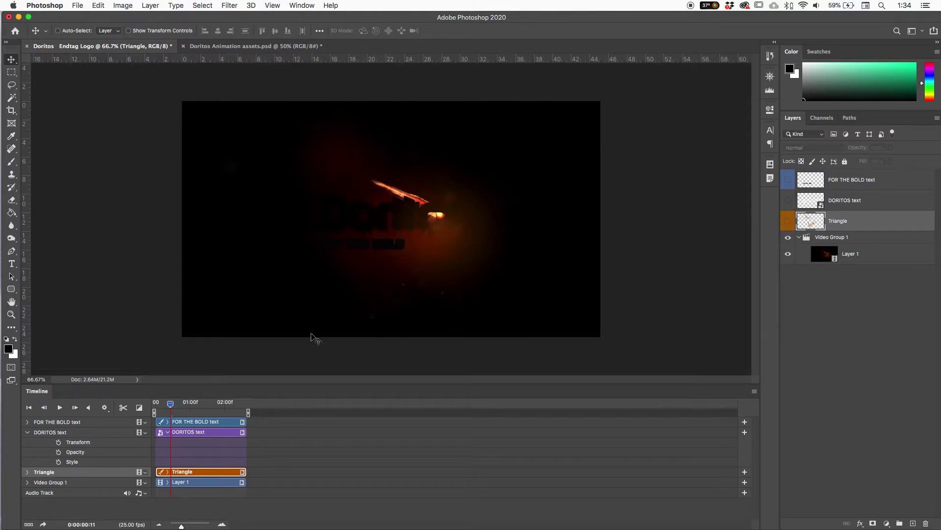
{"action": "mouse_move", "coordinate": [170, 405]}
{"action": "left_mouse_down"}
{"action": "mouse_move", "coordinate": [156, 406]}
{"action": "mouse_move", "coordinate": [163, 406]}
{"action": "left_mouse_up"}
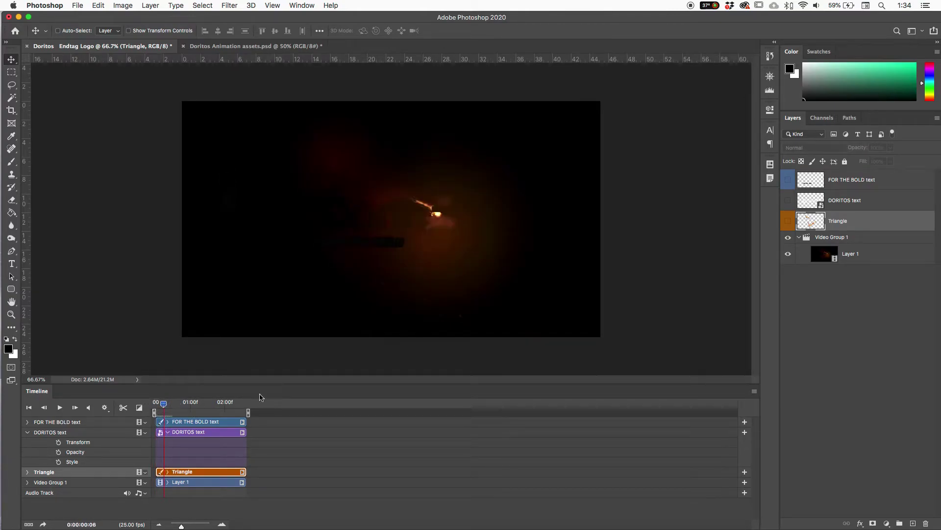
{"action": "left_click", "coordinate": [167, 405]}
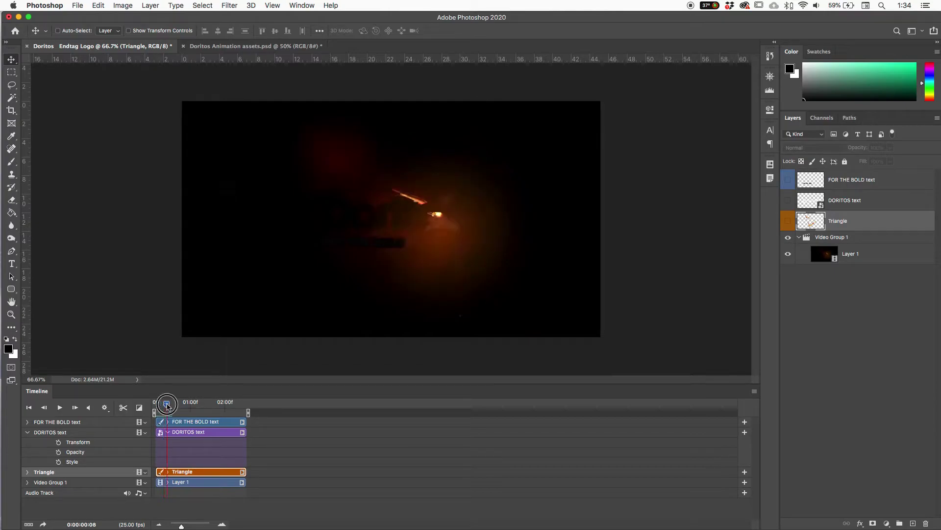
Show the DORITOS text layer again and lower its opacity to 13%
{"action": "left_click", "coordinate": [810, 200]}
{"action": "left_click", "coordinate": [788, 200]}
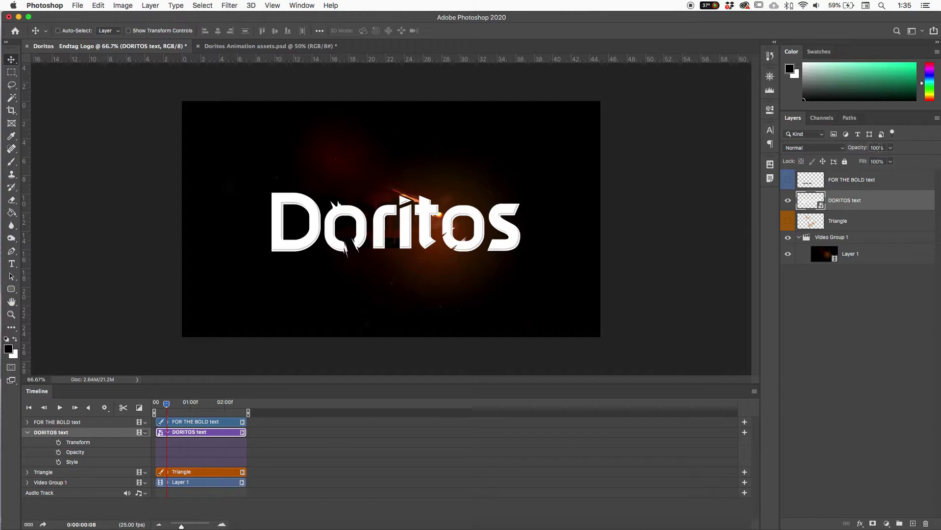
{"action": "mouse_move", "coordinate": [861, 149]}
{"action": "left_mouse_down"}
{"action": "mouse_move", "coordinate": [826, 156]}
{"action": "mouse_move", "coordinate": [857, 150]}
{"action": "left_mouse_up"}
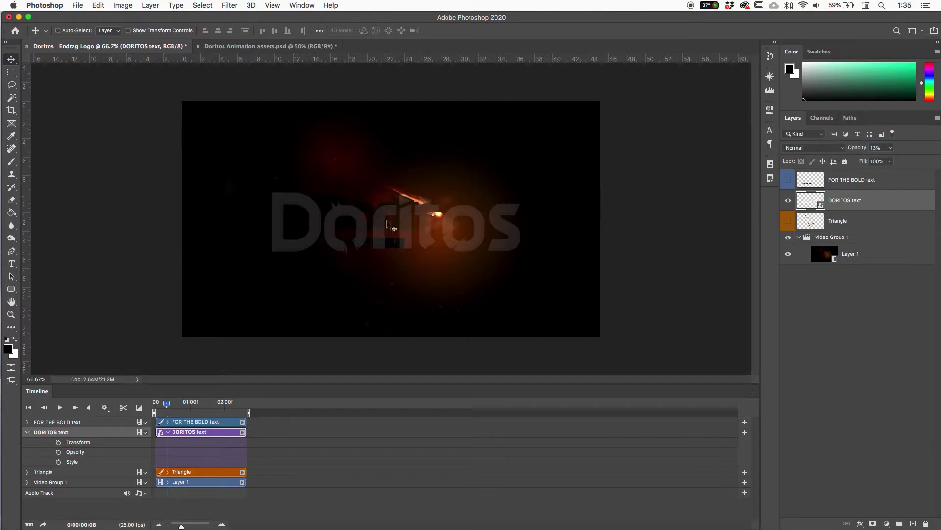
Turn off snapping to guides, layers and document bounds, and move the DORITOS text slightly up and to the left
{"action": "key", "text": "super"}
{"action": "key", "text": "super"}
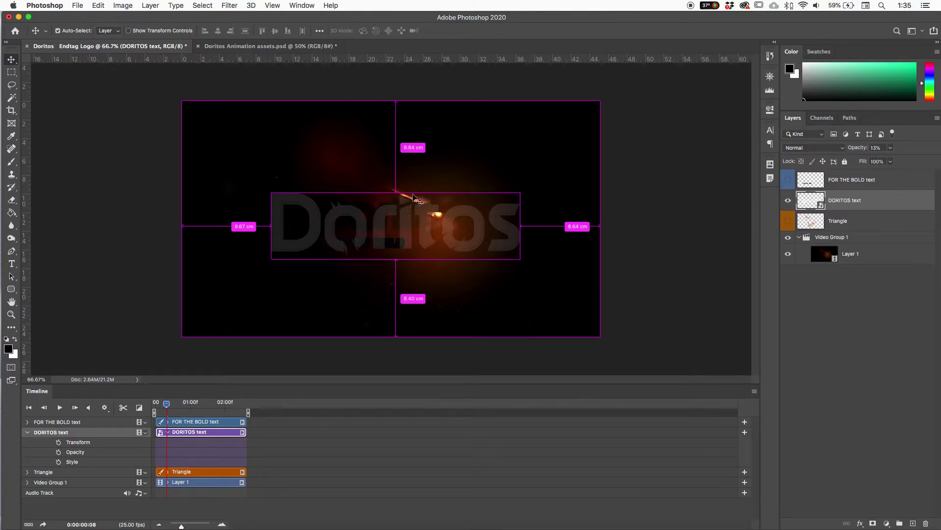
{"action": "key", "text": "super"}
{"action": "key", "text": "super"}
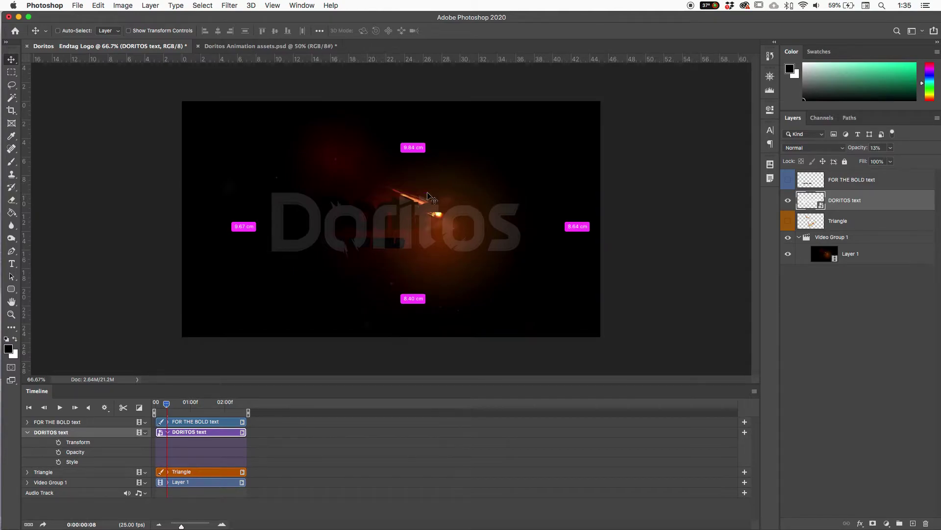
{"action": "left_click", "coordinate": [271, 6]}
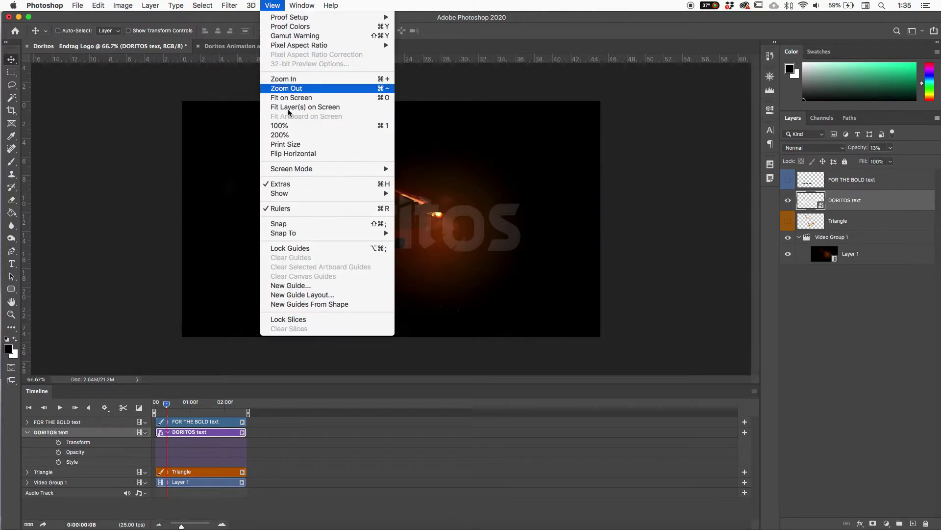
{"action": "mouse_move", "coordinate": [314, 233]}
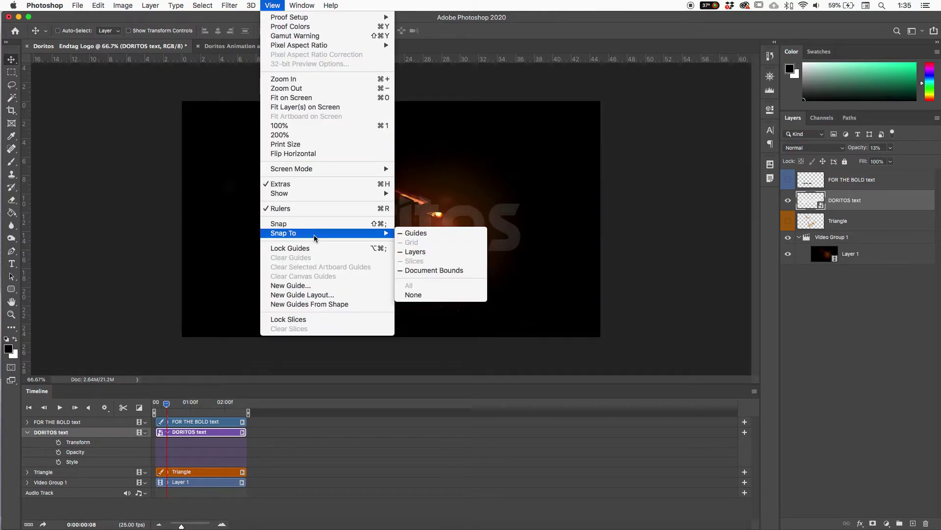
{"action": "left_click", "coordinate": [414, 295]}
{"action": "mouse_move", "coordinate": [423, 218]}
{"action": "left_mouse_down"}
{"action": "mouse_move", "coordinate": [420, 211]}
{"action": "mouse_move", "coordinate": [399, 217]}
{"action": "mouse_move", "coordinate": [431, 211]}
{"action": "mouse_move", "coordinate": [411, 198]}
{"action": "mouse_move", "coordinate": [432, 208]}
{"action": "mouse_move", "coordinate": [429, 201]}
{"action": "mouse_move", "coordinate": [419, 194]}
{"action": "mouse_move", "coordinate": [412, 208]}
{"action": "left_mouse_up"}
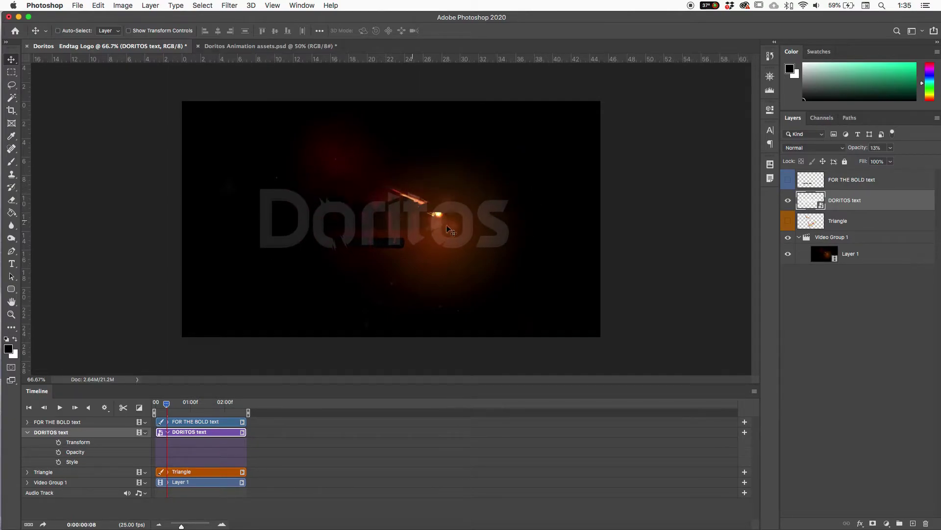
Toggle the Snap setting and move the DORITOS text to about X 587.5 px, Y 341.5 px
{"action": "left_click", "coordinate": [272, 5]}
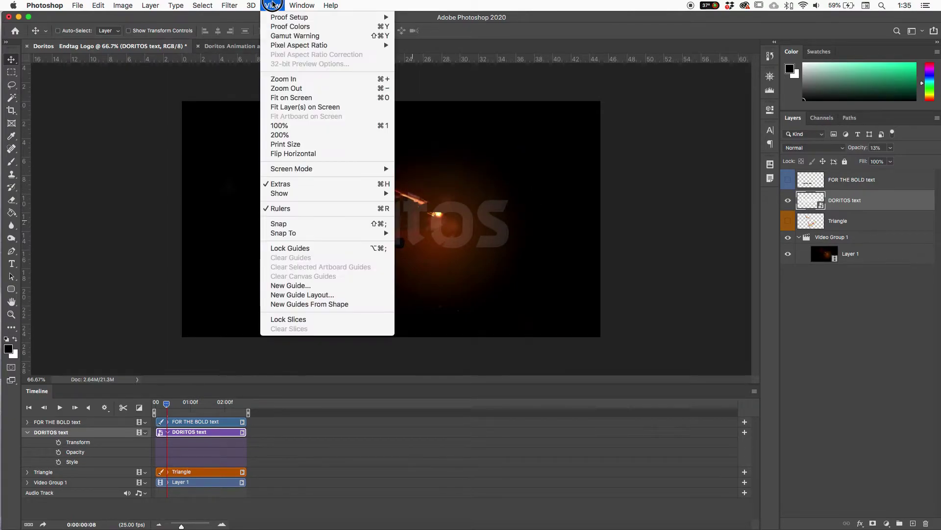
{"action": "left_click", "coordinate": [283, 228]}
{"action": "left_click", "coordinate": [272, 5]}
{"action": "left_click", "coordinate": [300, 229]}
{"action": "mouse_move", "coordinate": [470, 224]}
{"action": "left_mouse_down"}
{"action": "mouse_move", "coordinate": [441, 211]}
{"action": "mouse_move", "coordinate": [457, 215]}
{"action": "left_mouse_up"}
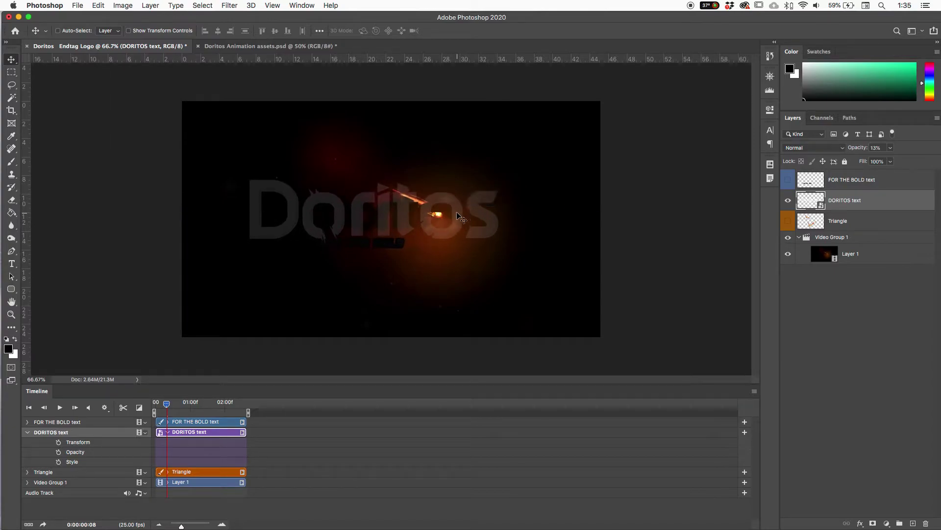
{"action": "key", "text": "super"}
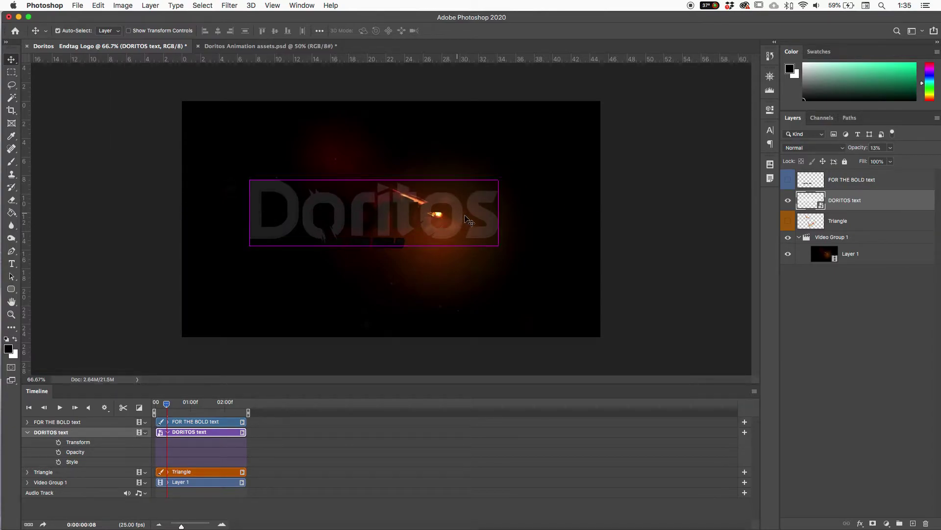
{"action": "key", "text": "super"}
Scale the DORITOS text proportionally to about 57.85% and centre it at about X 640.68 px, Y 348.67 px over the video's logo
{"action": "key", "text": "super+t"}
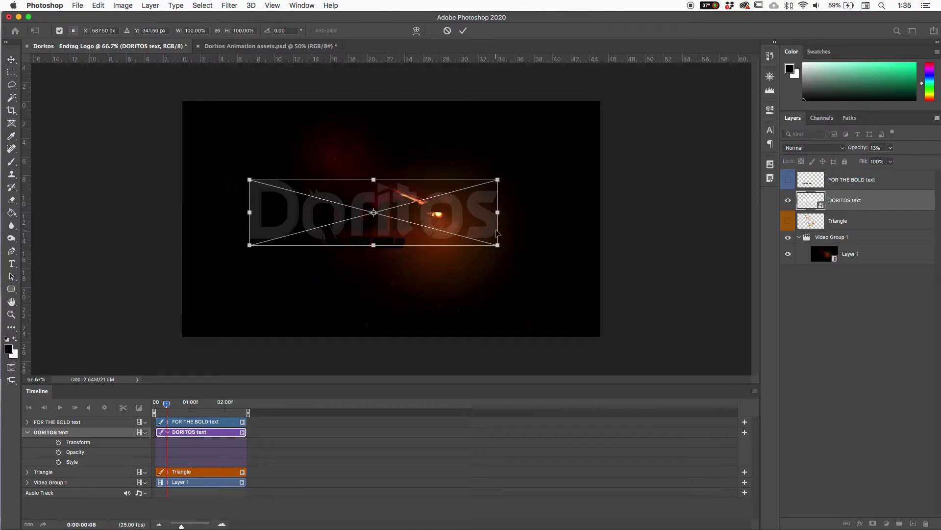
{"action": "key", "text": "super+plus"}
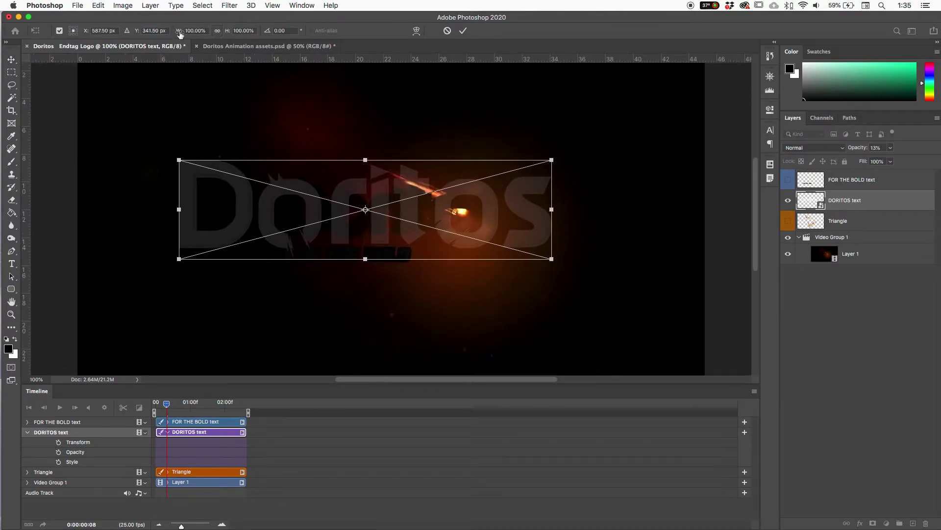
{"action": "left_click", "coordinate": [217, 31]}
{"action": "left_click_drag", "start_coordinate": [553, 159], "coordinate": [467, 215]}
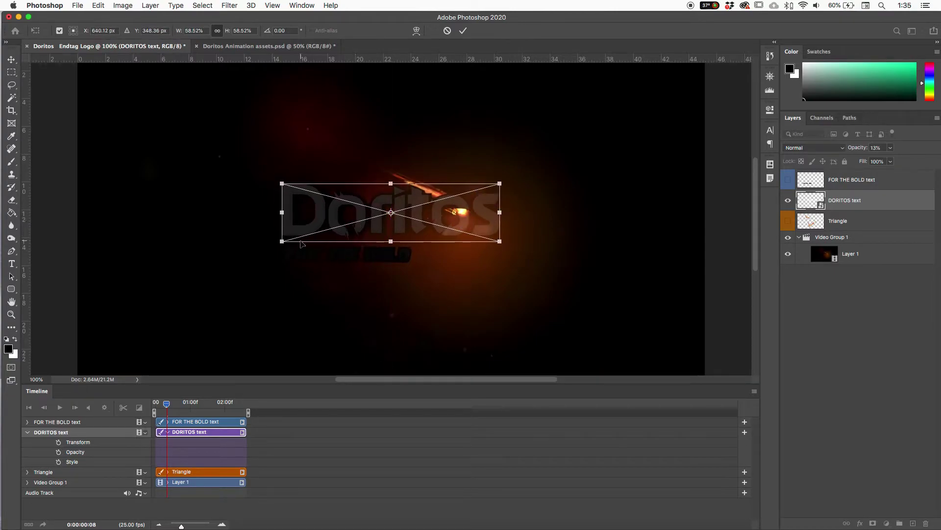
{"action": "left_click_drag", "start_coordinate": [282, 241], "coordinate": [285, 241]}
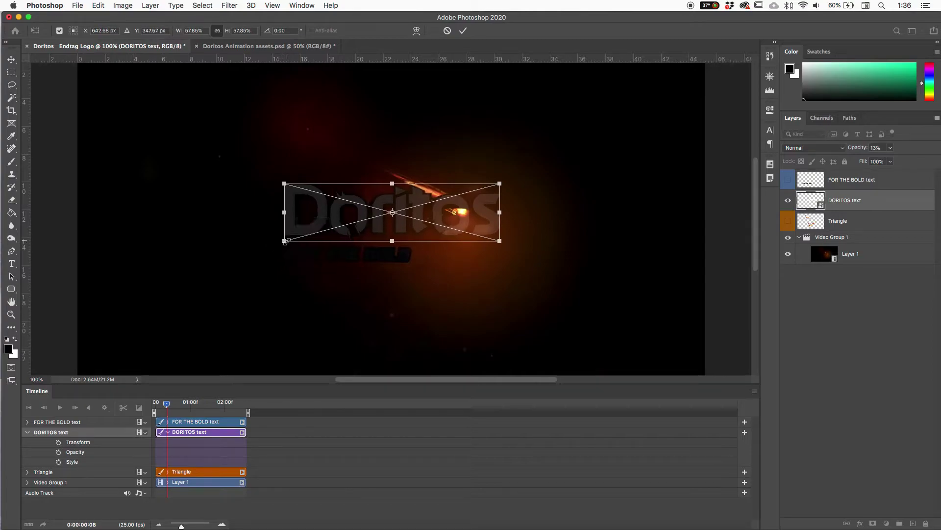
{"action": "key", "text": "Left"}
{"action": "key", "text": "Left"}
{"action": "key", "text": "Down"}
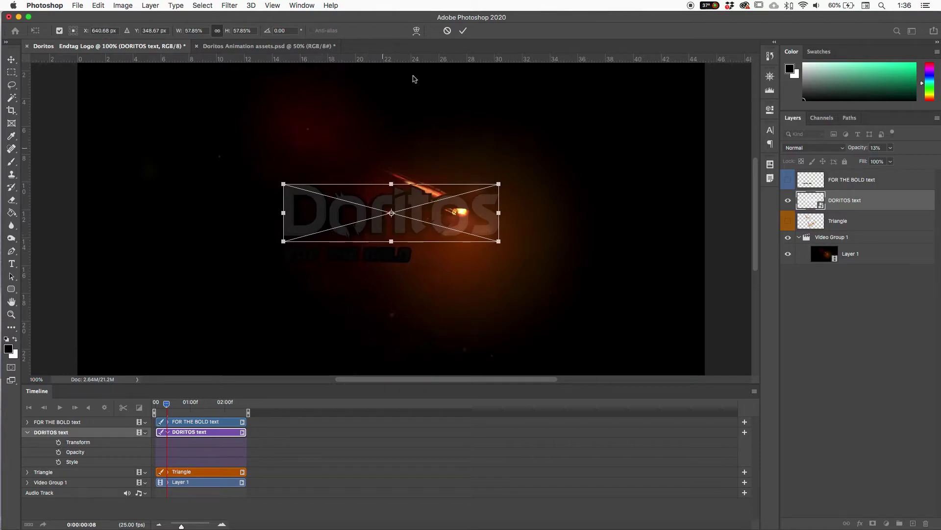
{"action": "left_click", "coordinate": [463, 31]}
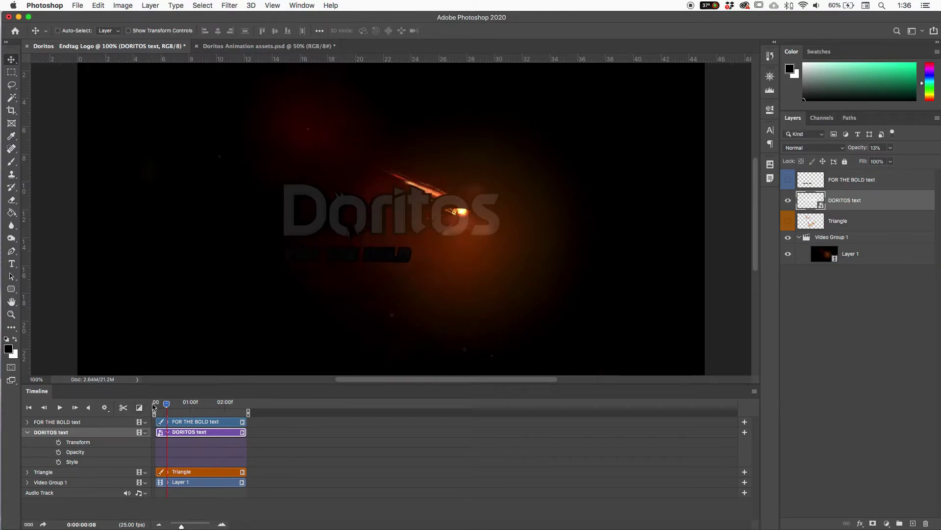
Set a Transform keyframe for the DORITOS text at the start of the timeline
{"action": "left_click_drag", "start_coordinate": [167, 405], "coordinate": [154, 408]}
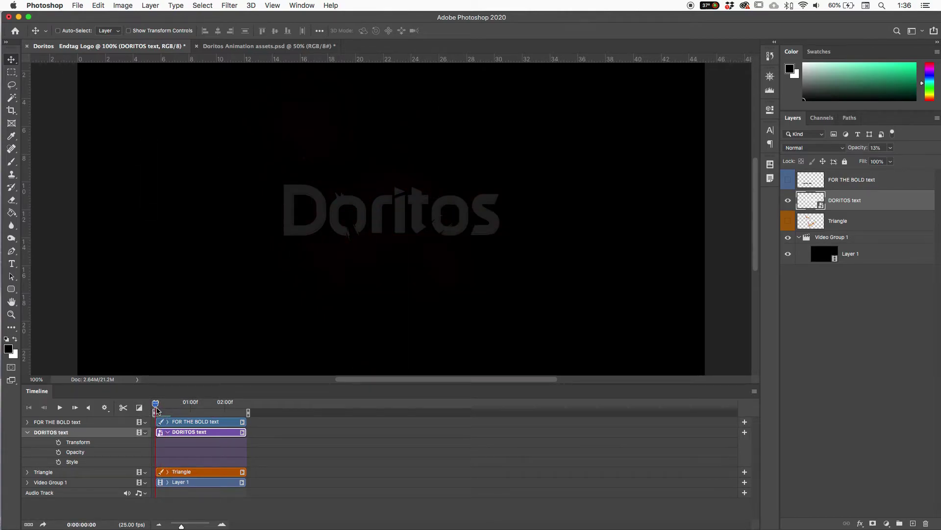
{"action": "left_click", "coordinate": [58, 443]}
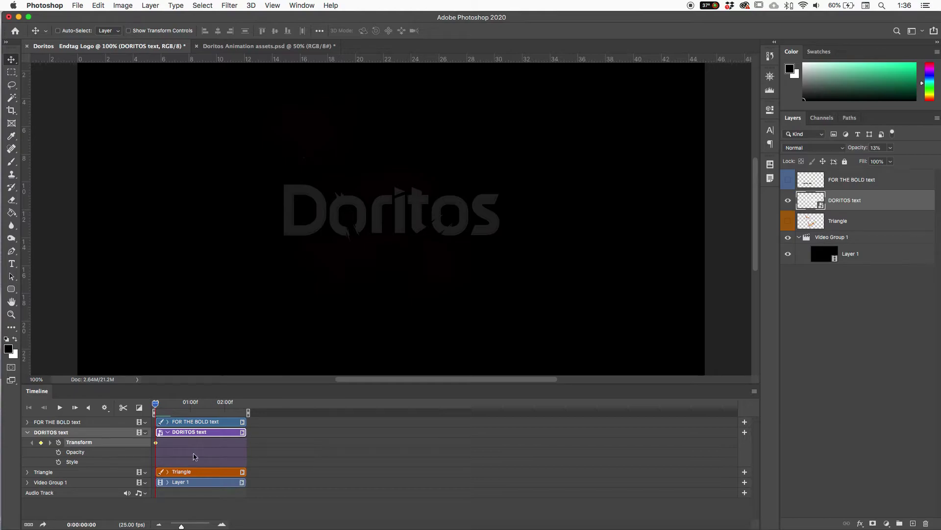
Move the playhead to 0:00:01:20 and raise the DORITOS text's opacity to 100%, checking it against the video's logo
{"action": "left_click_drag", "start_coordinate": [155, 403], "coordinate": [208, 411]}
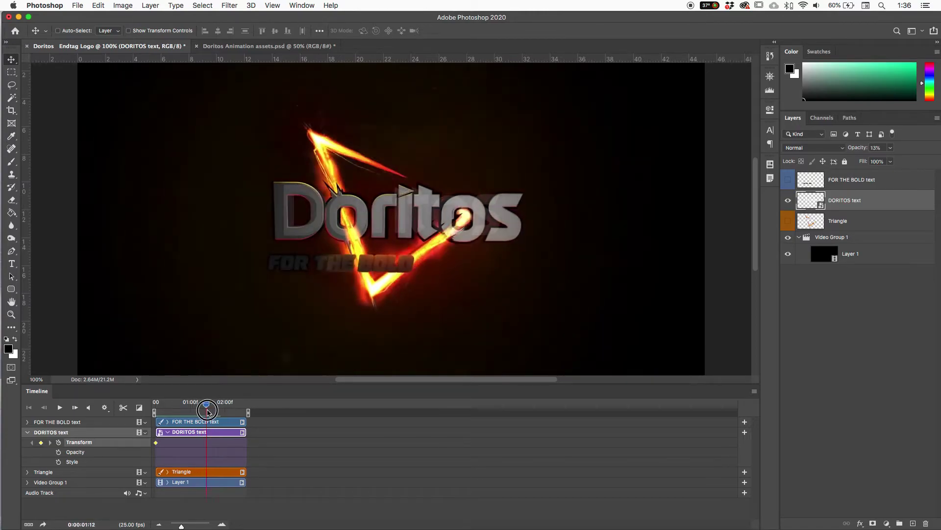
{"action": "left_click", "coordinate": [788, 200]}
{"action": "left_click_drag", "start_coordinate": [206, 411], "coordinate": [218, 406]}
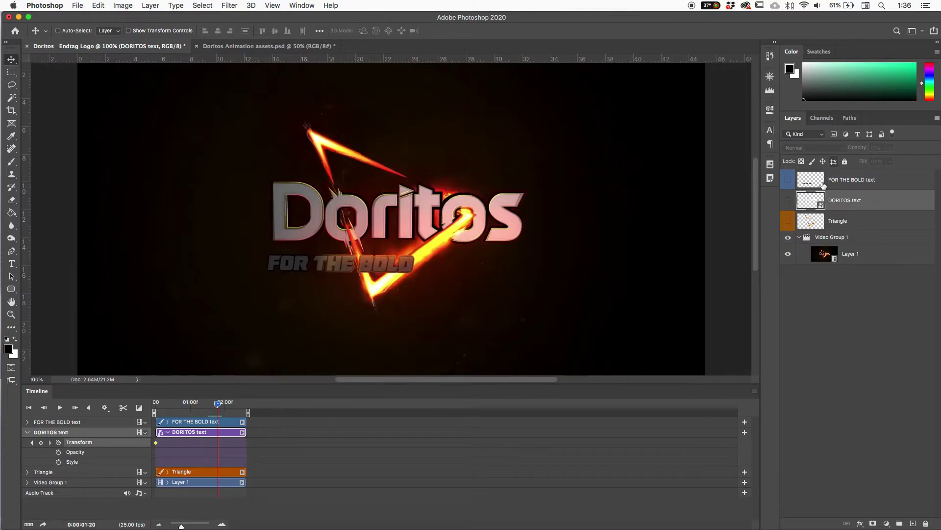
{"action": "left_click", "coordinate": [786, 202]}
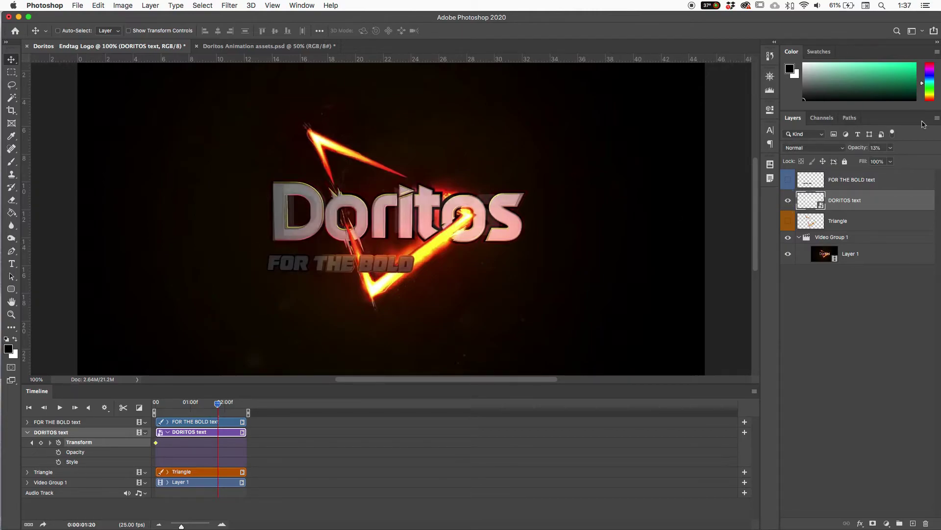
{"action": "left_click_drag", "start_coordinate": [857, 148], "coordinate": [920, 156]}
Scale the DORITOS text proportionally to about 66.51% and place it at about X 651.89 px, Y 354.59 px over the video's logo
{"action": "key", "text": "super"}
{"action": "key", "text": "super+t"}
{"action": "left_click_drag", "start_coordinate": [282, 242], "coordinate": [276, 248]}
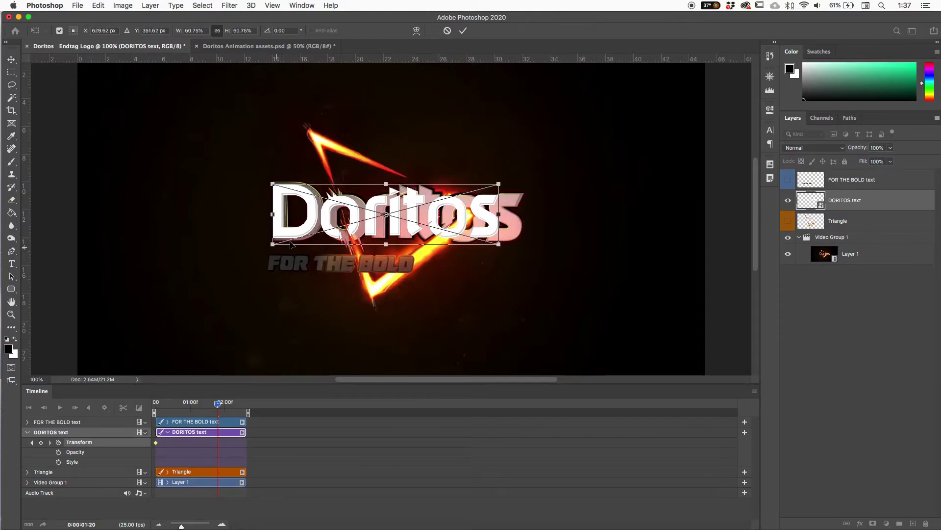
{"action": "left_click_drag", "start_coordinate": [382, 228], "coordinate": [384, 226]}
{"action": "left_click_drag", "start_coordinate": [499, 243], "coordinate": [523, 249]}
{"action": "key", "text": "Left"}
{"action": "key", "text": "Left"}
{"action": "key", "text": "Left"}
{"action": "key", "text": "Left"}
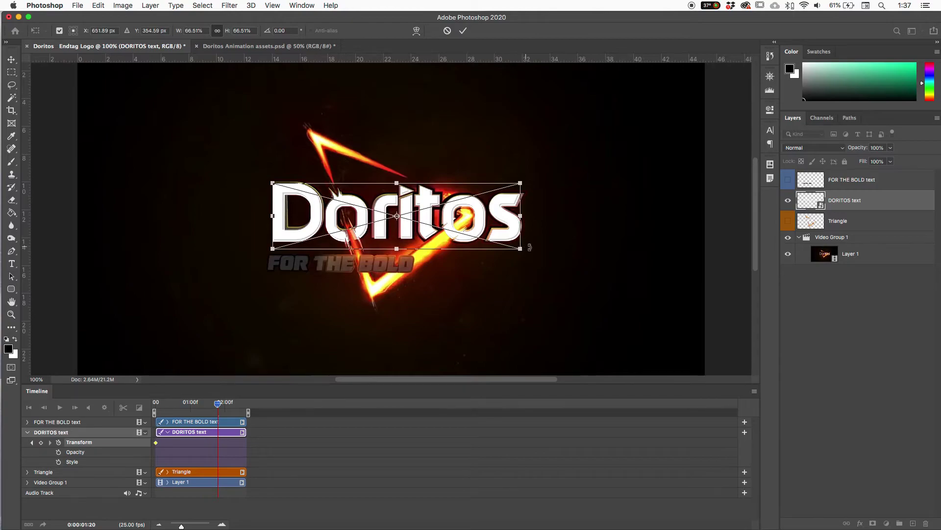
Readjust the DORITOS text's scale to about 66.51% and nudge it to about X 651.90 px, Y 352.75 px
{"action": "left_click_drag", "start_coordinate": [521, 250], "coordinate": [523, 251]}
{"action": "key", "text": "Left"}
{"action": "key", "text": "Down"}
{"action": "key", "text": "Down"}
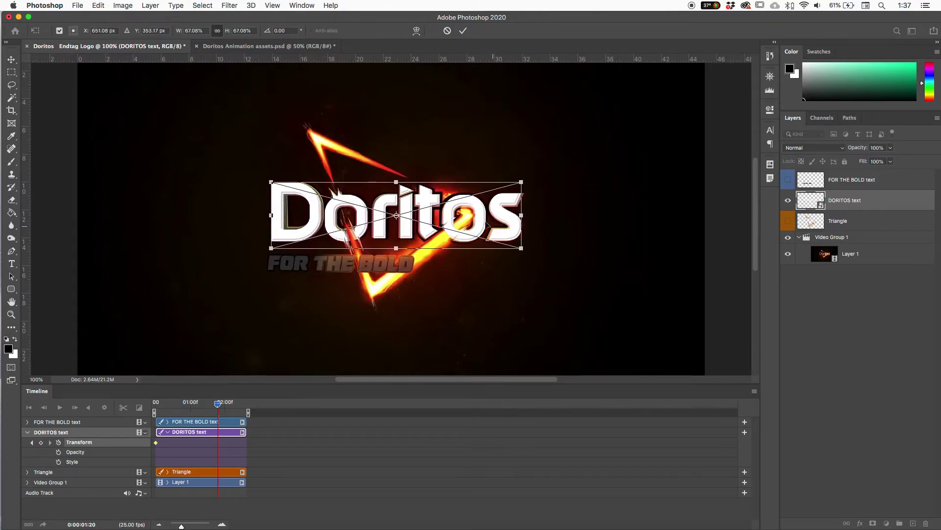
{"action": "left_click_drag", "start_coordinate": [520, 188], "coordinate": [521, 187]}
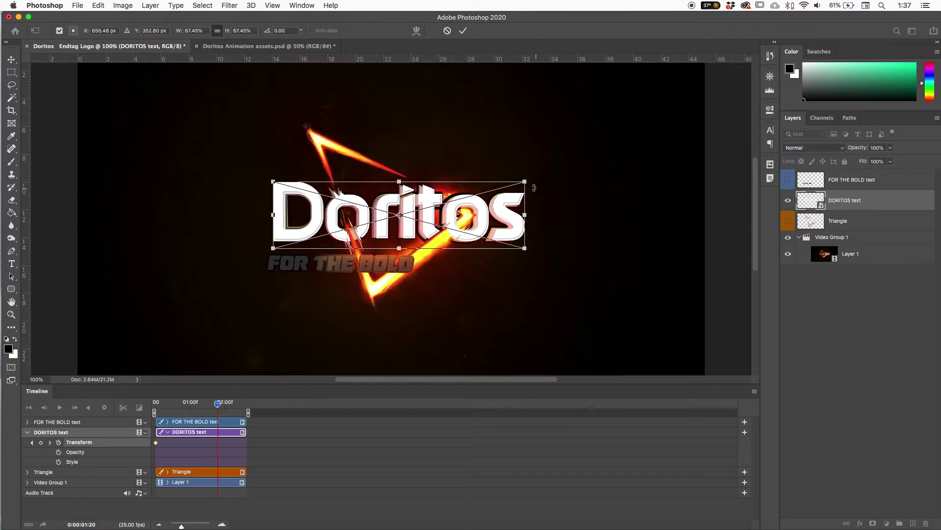
{"action": "left_click_drag", "start_coordinate": [525, 182], "coordinate": [522, 184]}
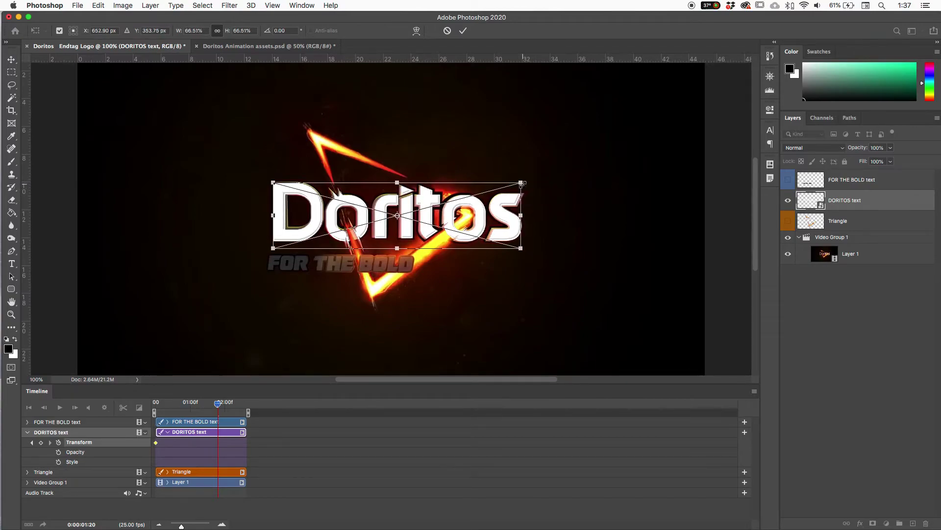
{"action": "key", "text": "Up"}
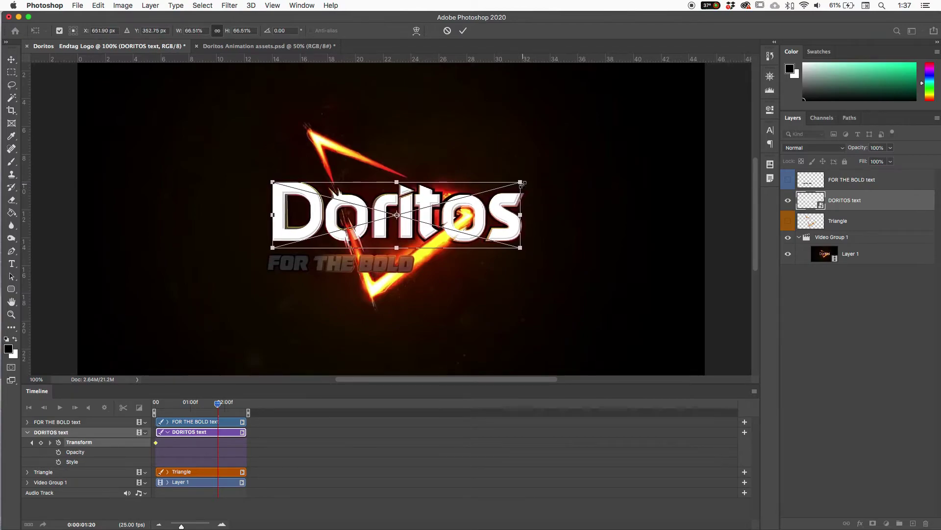
Fine-tune the DORITOS text to about 66.20% scale at about X 651.71 px, Y 352.43 px and apply the transform
{"action": "left_click_drag", "start_coordinate": [529, 184], "coordinate": [521, 180]}
{"action": "key", "text": "Left"}
{"action": "key", "text": "Left"}
{"action": "key", "text": "Left"}
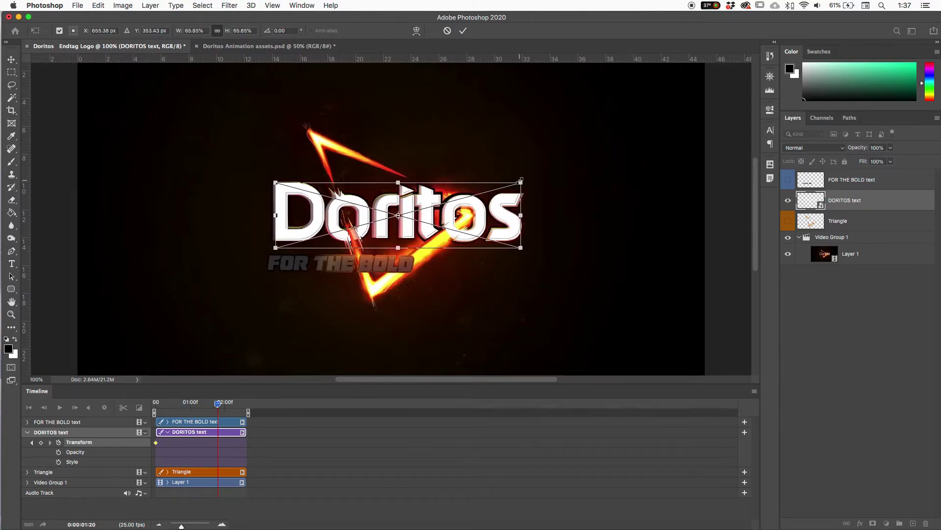
{"action": "key", "text": "Up"}
{"action": "key", "text": "Right"}
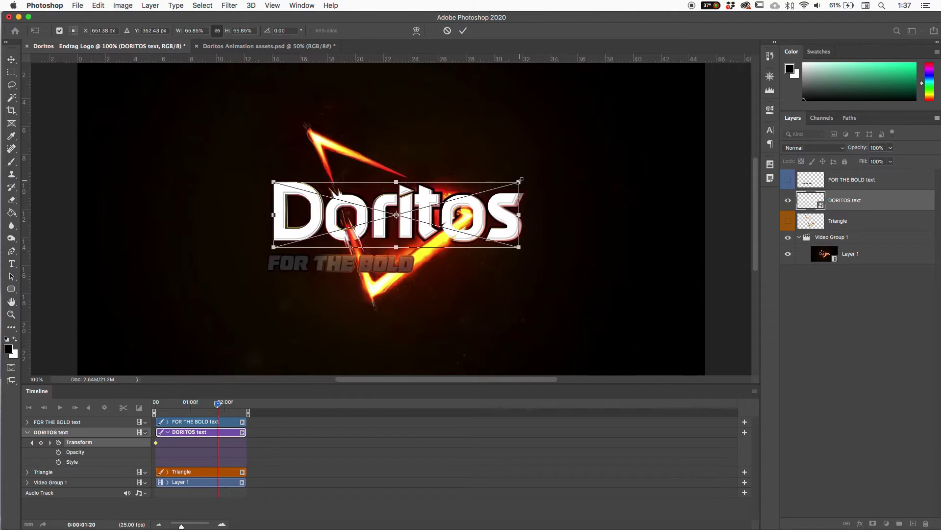
{"action": "key", "text": "Right"}
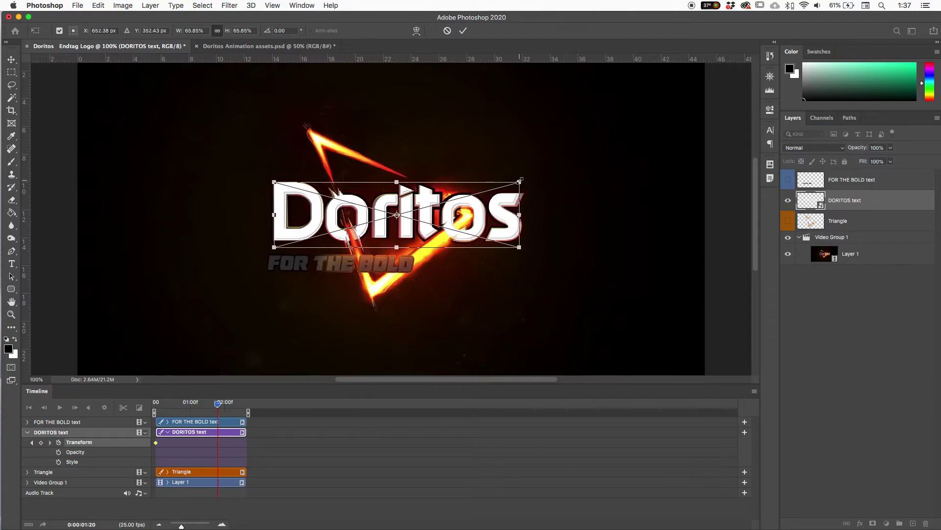
{"action": "left_click_drag", "start_coordinate": [521, 215], "coordinate": [523, 215]}
{"action": "key", "text": "Left"}
{"action": "key", "text": "Left"}
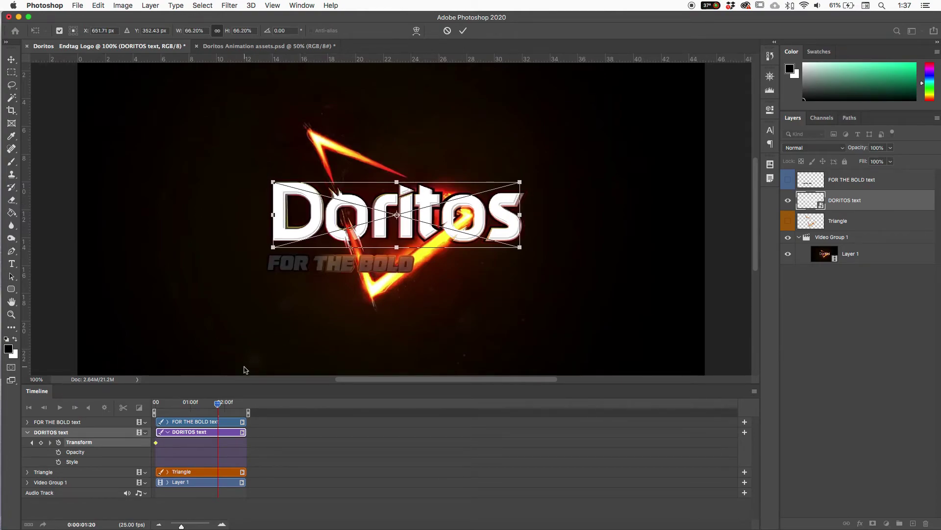
{"action": "key", "text": "Return"}
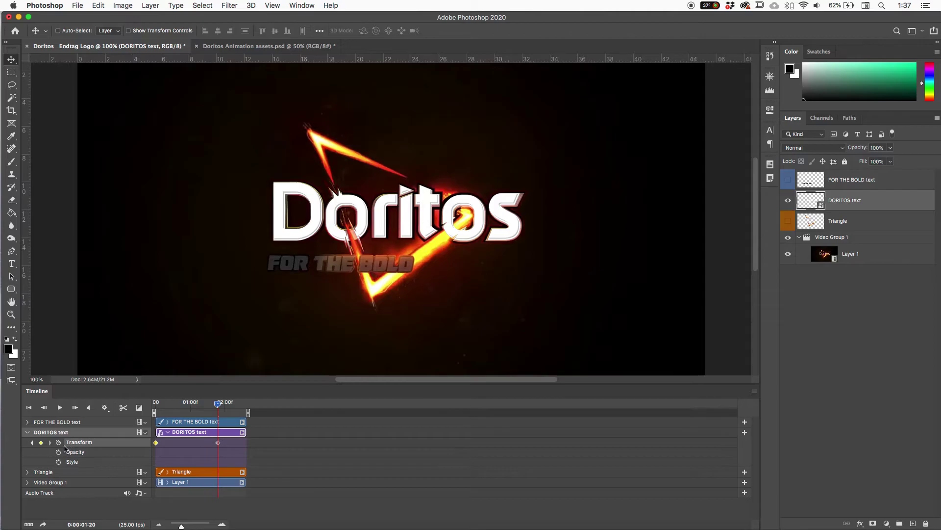
Hide Video Group 1 and preview the DORITOS text's scaling between its two Transform keyframes, ending at 0:00:01:20
{"action": "mouse_move", "coordinate": [219, 406]}
{"action": "left_mouse_down"}
{"action": "mouse_move", "coordinate": [154, 404]}
{"action": "mouse_move", "coordinate": [203, 404]}
{"action": "left_mouse_up"}
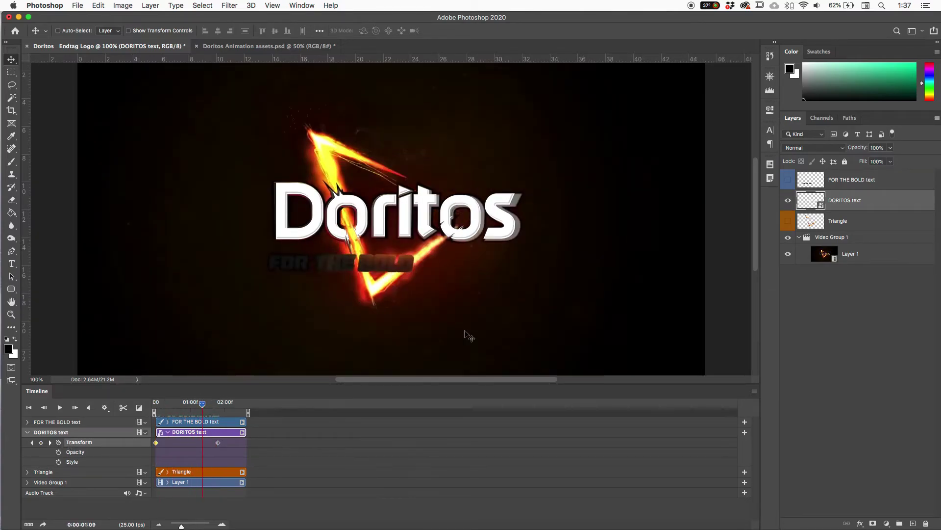
{"action": "left_click", "coordinate": [788, 237]}
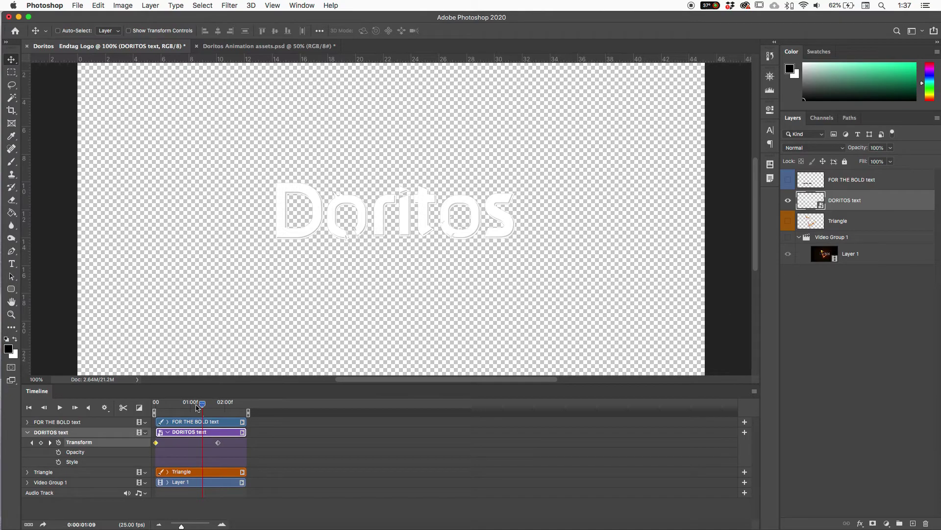
{"action": "key", "text": "space"}
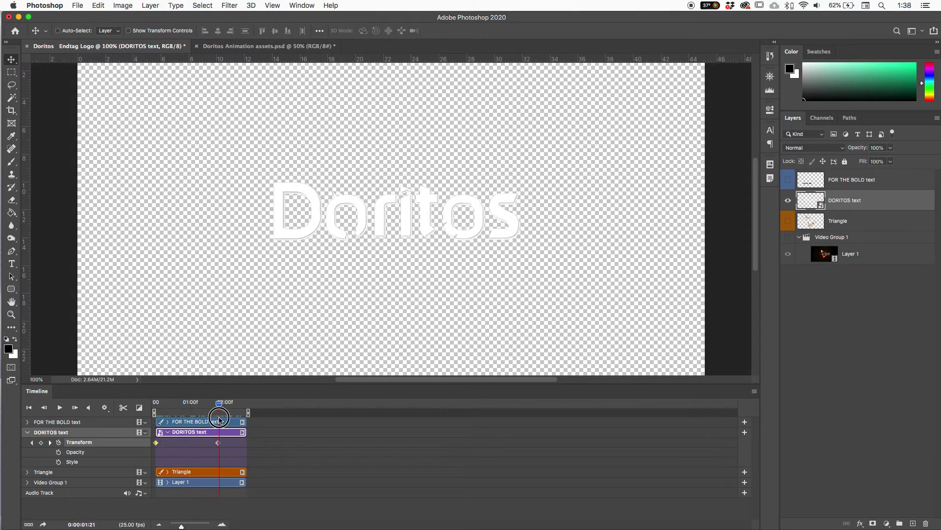
{"action": "left_click_drag", "start_coordinate": [221, 418], "coordinate": [218, 419]}
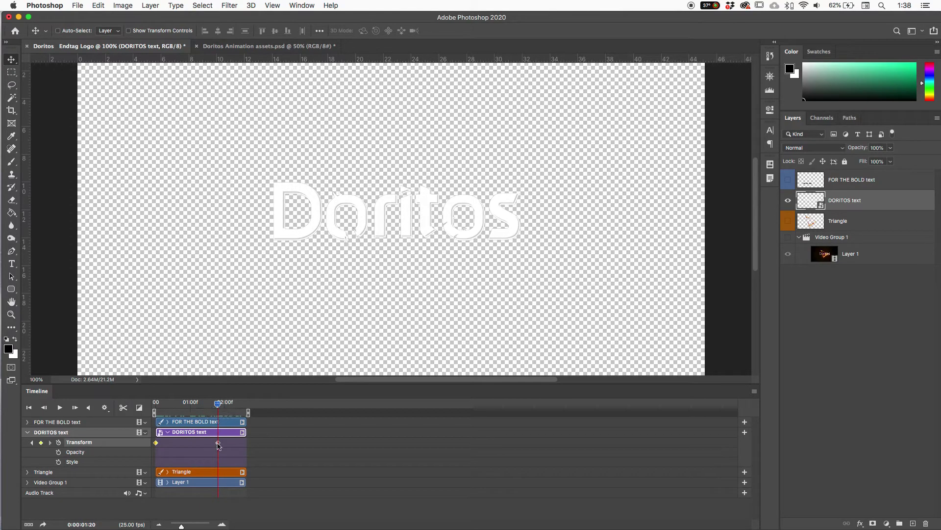
{"action": "left_click_drag", "start_coordinate": [219, 406], "coordinate": [220, 409]}
Convert the FOR THE BOLD text layer to a smart object and make both it and Video Group 1 visible
{"action": "left_click", "coordinate": [27, 432]}
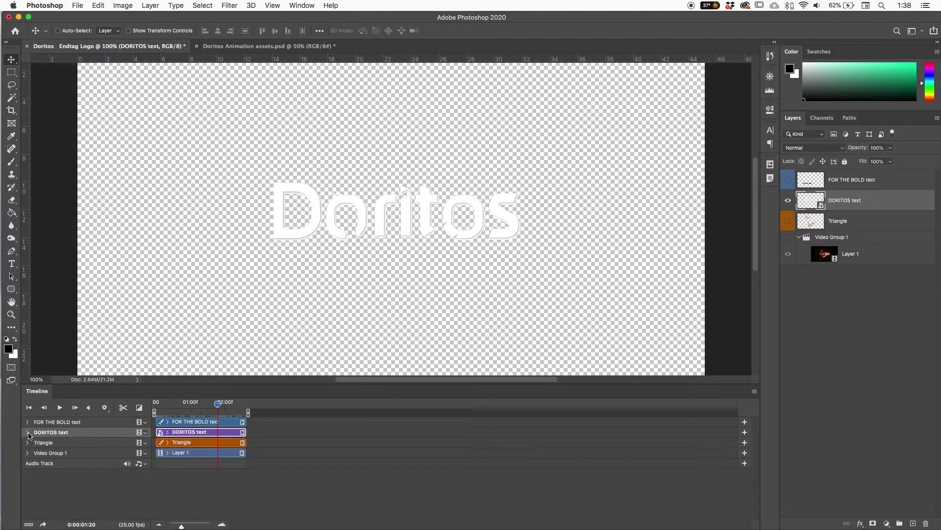
{"action": "left_click", "coordinate": [28, 422]}
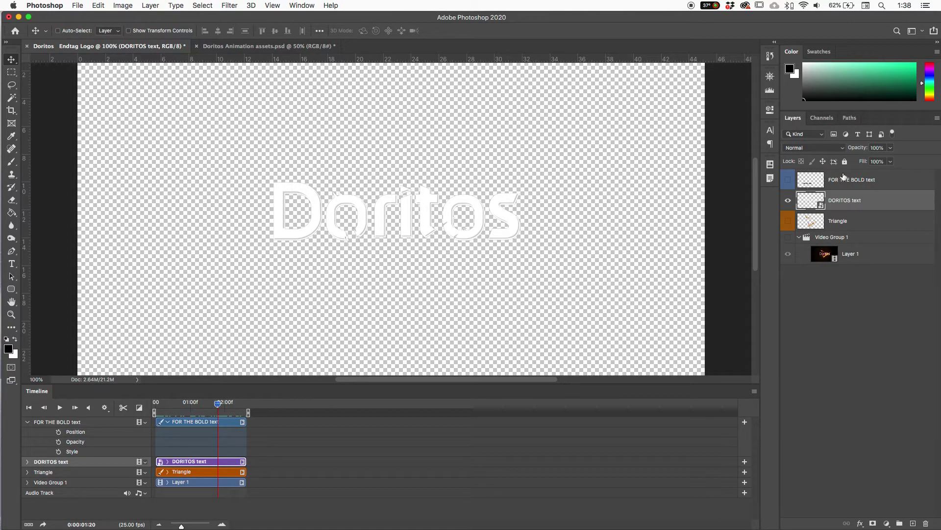
{"action": "left_click", "coordinate": [799, 184]}
{"action": "left_click", "coordinate": [788, 181]}
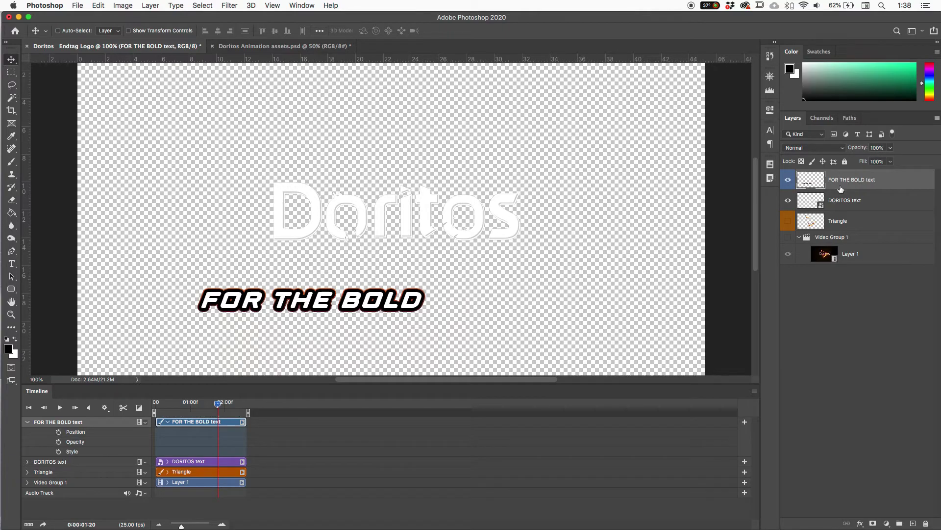
{"action": "right_click", "coordinate": [851, 182]}
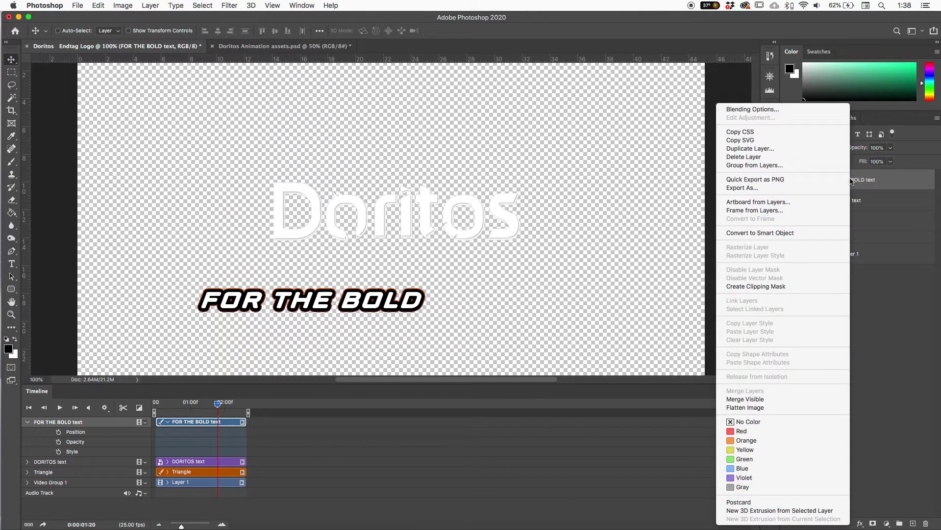
{"action": "left_click", "coordinate": [797, 237]}
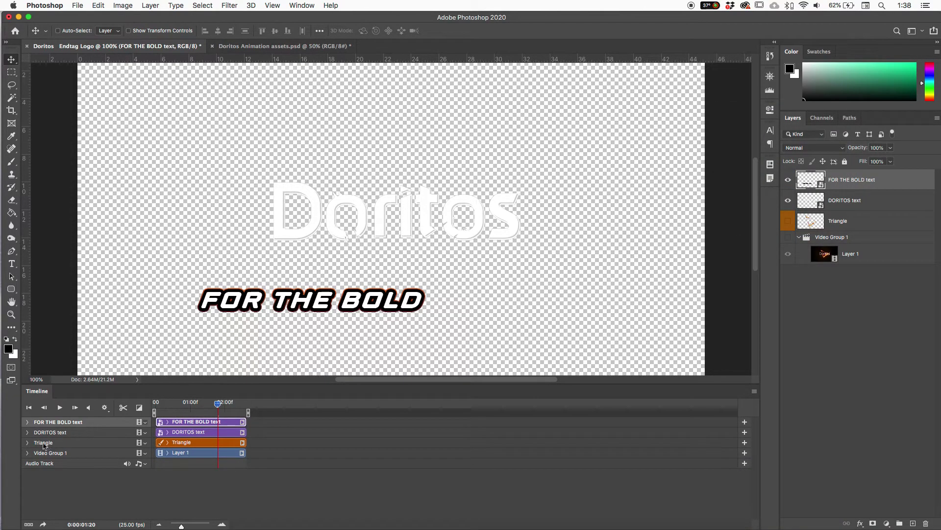
{"action": "left_click", "coordinate": [788, 238]}
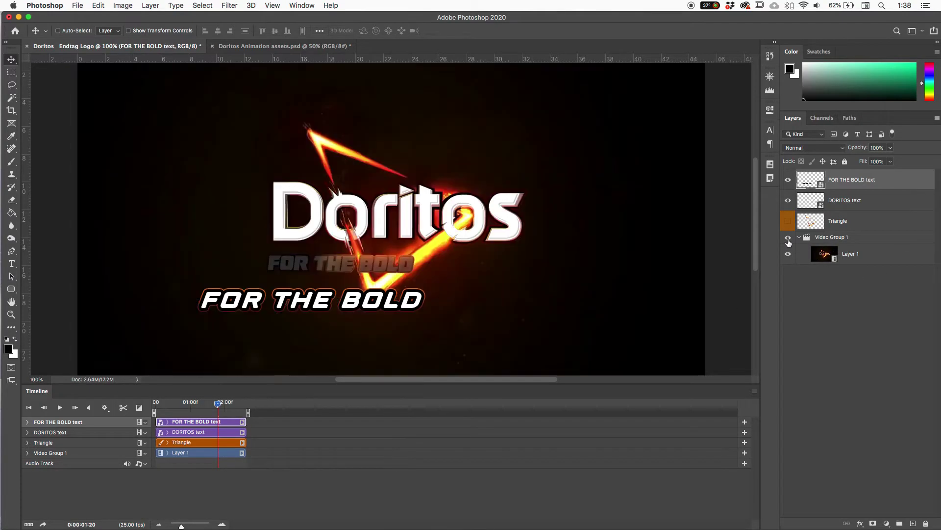
{"action": "left_click", "coordinate": [843, 238]}
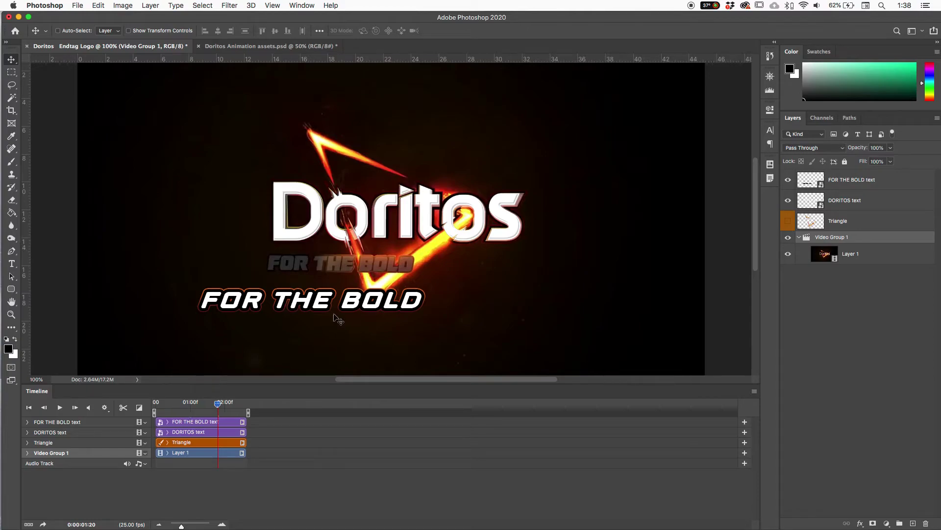
{"action": "key", "text": "super+t"}
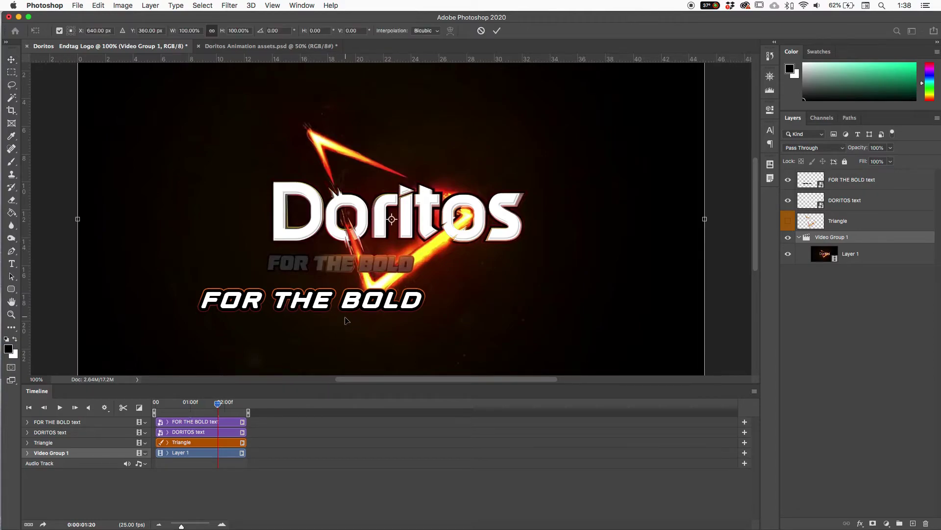
{"action": "key", "text": "Escape"}
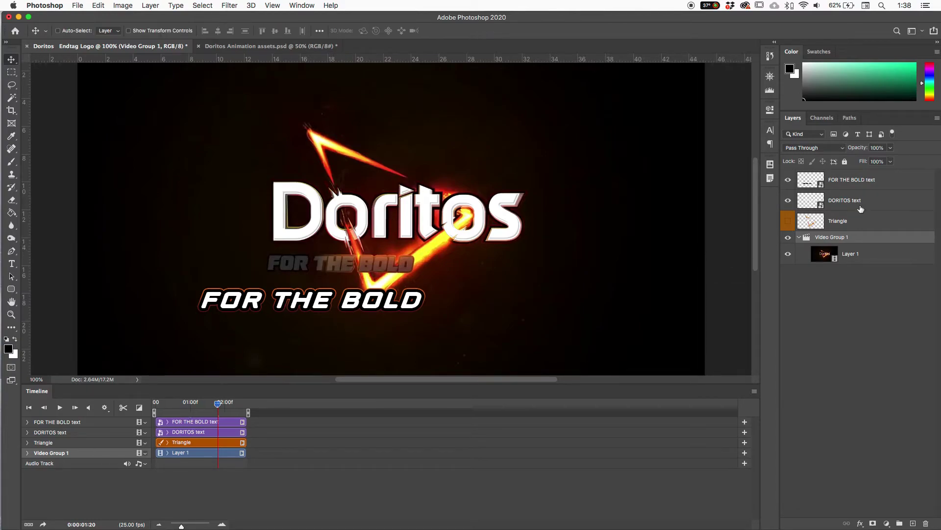
Fit the FOR THE BOLD text over the video's tagline at about 67.59% scale, X 530.63 px, Y 452.16 px, and set a Transform keyframe at 0:00:01:20
{"action": "left_click", "coordinate": [858, 181]}
{"action": "key", "text": "super+t"}
{"action": "left_click_drag", "start_coordinate": [191, 313], "coordinate": [281, 302]}
{"action": "left_click_drag", "start_coordinate": [403, 296], "coordinate": [407, 265]}
{"action": "key", "text": "Return"}
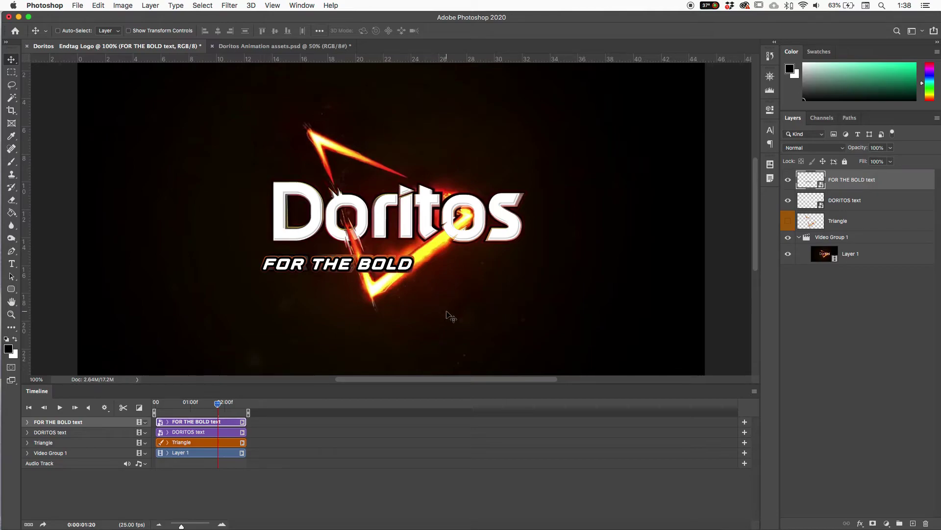
{"action": "left_click", "coordinate": [27, 422]}
{"action": "left_click", "coordinate": [59, 432]}
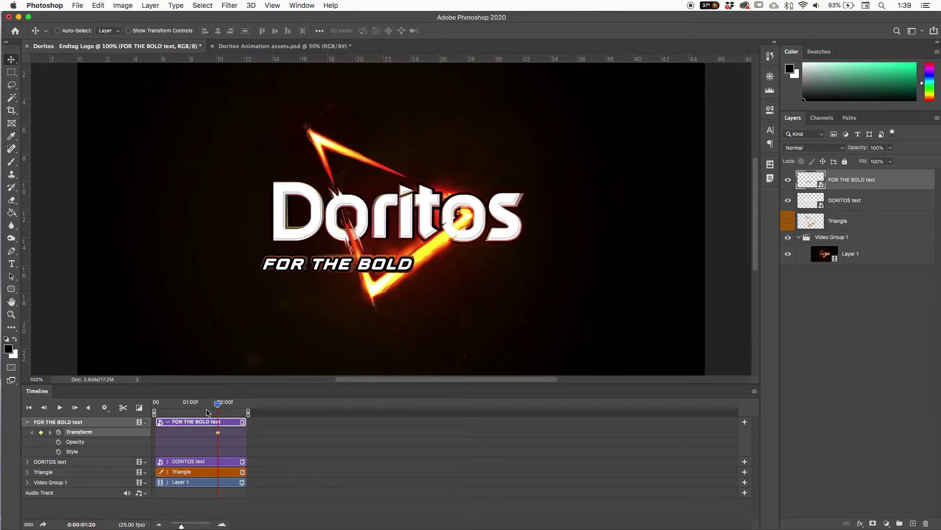
At 0:00:00:06, lower the FOR THE BOLD text's opacity to 19% and move it to about X 535.85 px, Y 430.29 px
{"action": "left_click_drag", "start_coordinate": [219, 405], "coordinate": [164, 411]}
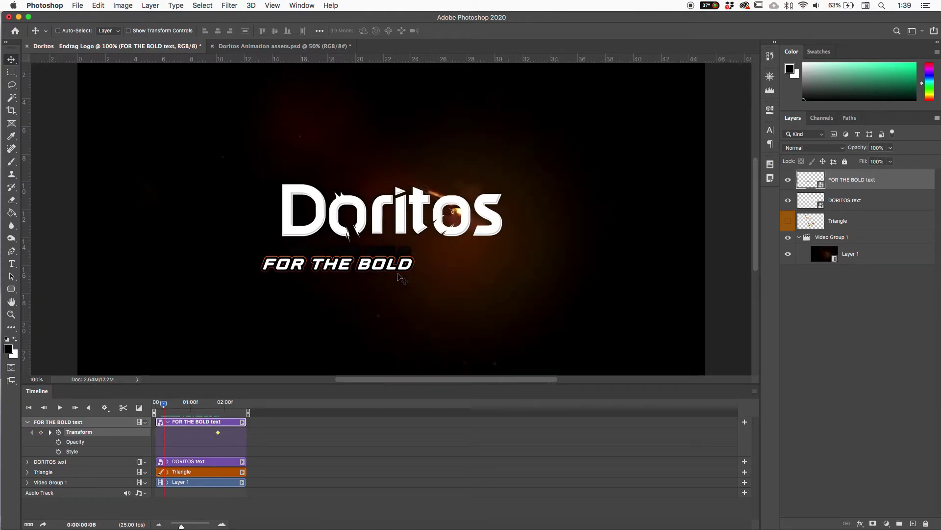
{"action": "left_click_drag", "start_coordinate": [861, 149], "coordinate": [836, 152]}
{"action": "key", "text": "ctrl+t"}
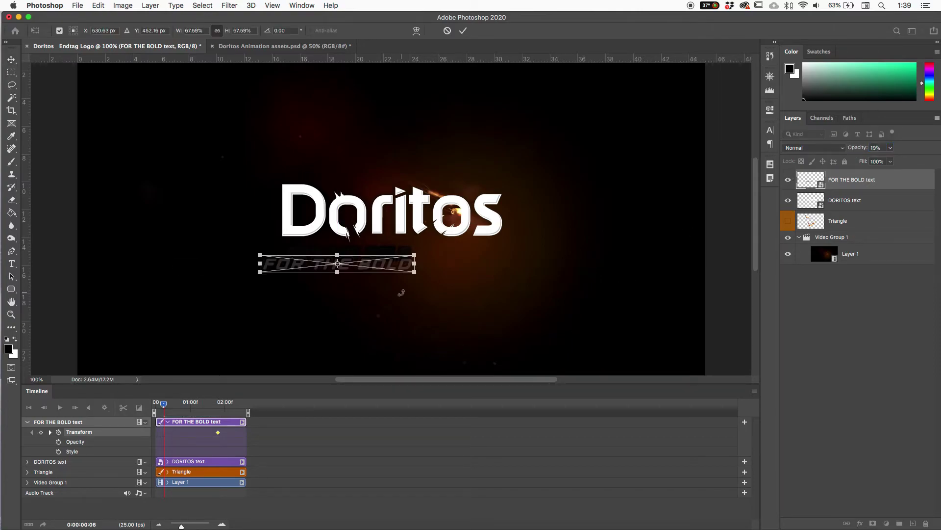
{"action": "left_click_drag", "start_coordinate": [395, 265], "coordinate": [400, 253]}
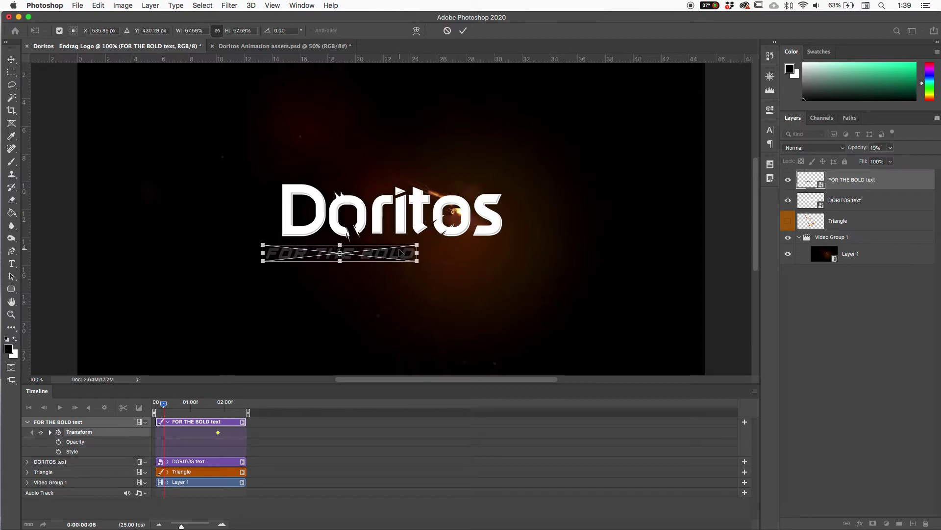
Scale the FOR THE BOLD text to about 60.48%, centred at about X 544.70 px, Y 431.76 px, and restore its opacity to 100%
{"action": "key", "text": "super+plus"}
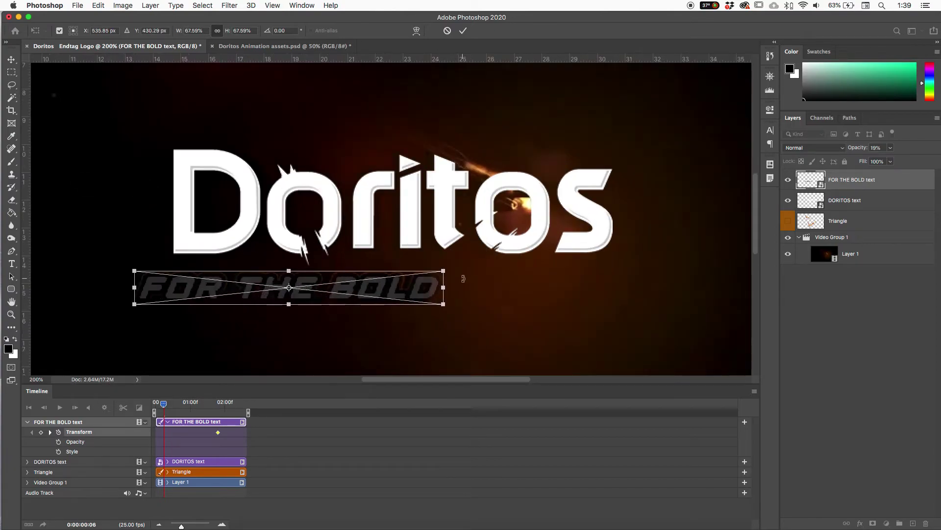
{"action": "left_click_drag", "start_coordinate": [494, 304], "coordinate": [530, 288]}
{"action": "left_click_drag", "start_coordinate": [186, 288], "coordinate": [246, 279]}
{"action": "mouse_move", "coordinate": [465, 267]}
{"action": "left_mouse_down"}
{"action": "mouse_move", "coordinate": [456, 216]}
{"action": "mouse_move", "coordinate": [451, 311]}
{"action": "mouse_move", "coordinate": [489, 269]}
{"action": "mouse_move", "coordinate": [432, 269]}
{"action": "mouse_move", "coordinate": [471, 289]}
{"action": "mouse_move", "coordinate": [480, 286]}
{"action": "mouse_move", "coordinate": [472, 276]}
{"action": "left_mouse_up"}
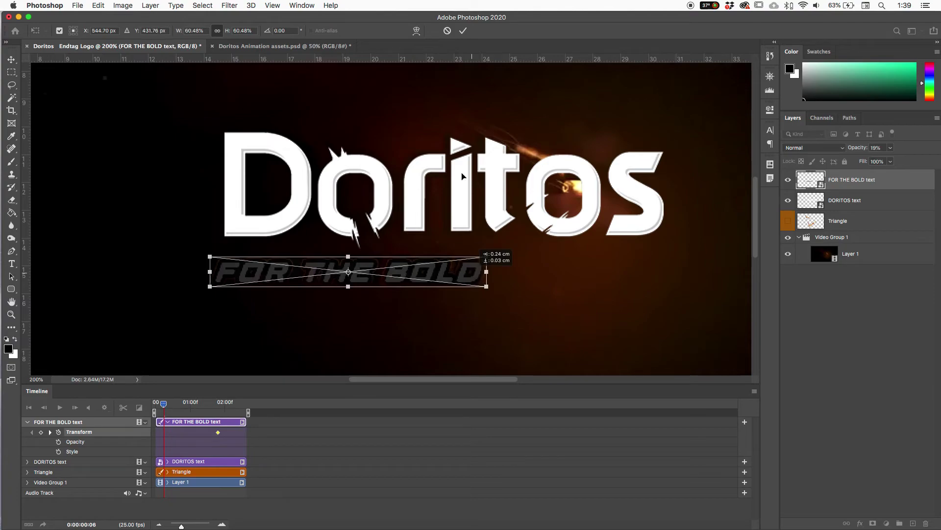
{"action": "left_click", "coordinate": [464, 31]}
{"action": "left_click_drag", "start_coordinate": [864, 152], "coordinate": [894, 150]}
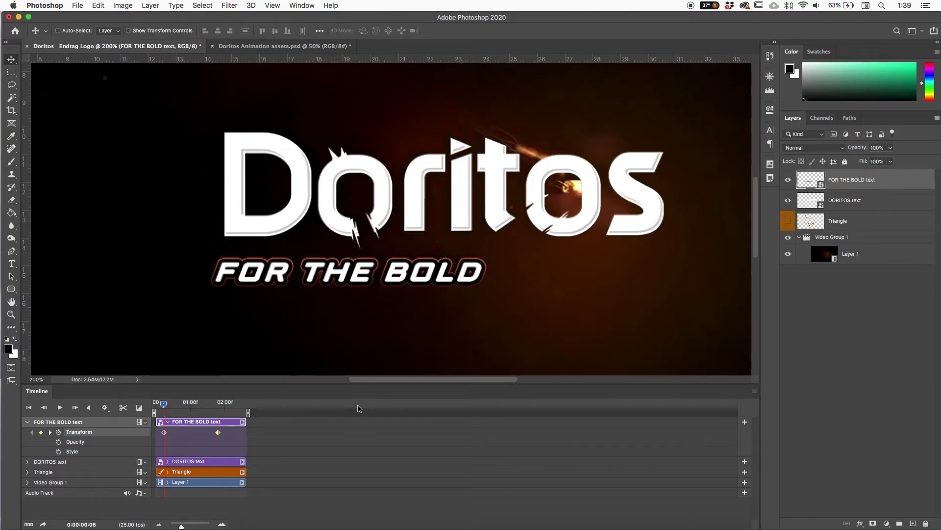
Move the FOR THE BOLD text's first Transform keyframe to the timeline start and enlarge the text slightly at 0:00:01:20 to match the video tagline
{"action": "left_click_drag", "start_coordinate": [165, 433], "coordinate": [268, 406]}
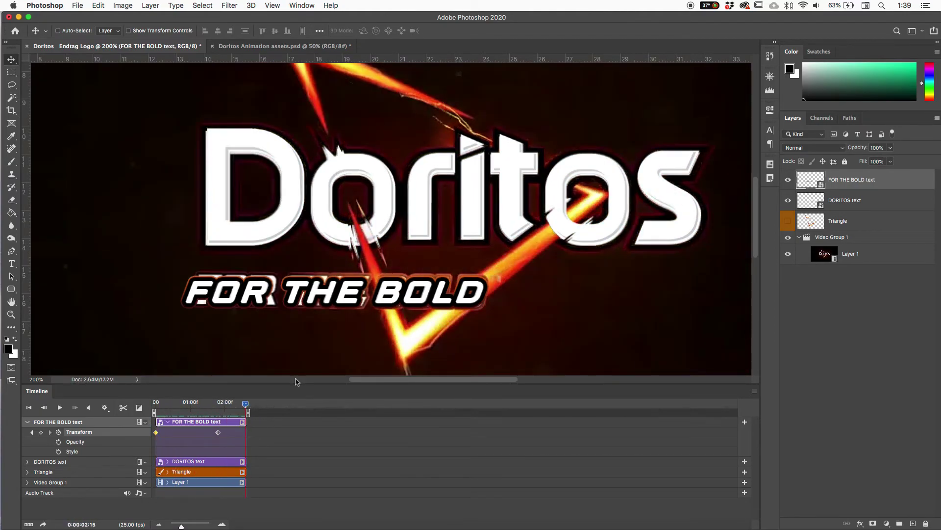
{"action": "left_click", "coordinate": [217, 404]}
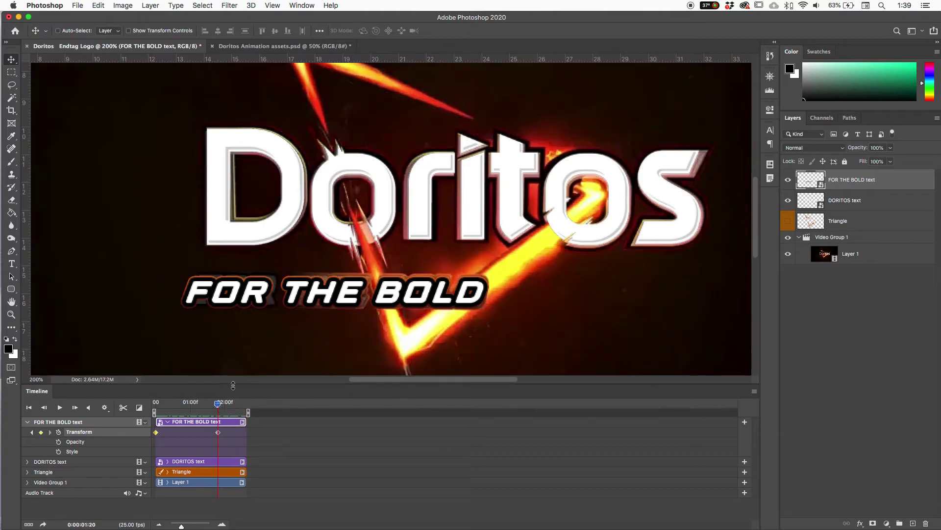
{"action": "mouse_move", "coordinate": [220, 405]}
{"action": "left_mouse_down"}
{"action": "mouse_move", "coordinate": [254, 403]}
{"action": "mouse_move", "coordinate": [219, 411]}
{"action": "mouse_move", "coordinate": [236, 410]}
{"action": "left_mouse_up"}
{"action": "left_click_drag", "start_coordinate": [214, 412], "coordinate": [219, 413]}
{"action": "key", "text": "super+t"}
{"action": "left_click_drag", "start_coordinate": [489, 275], "coordinate": [493, 271]}
{"action": "key", "text": "Return"}
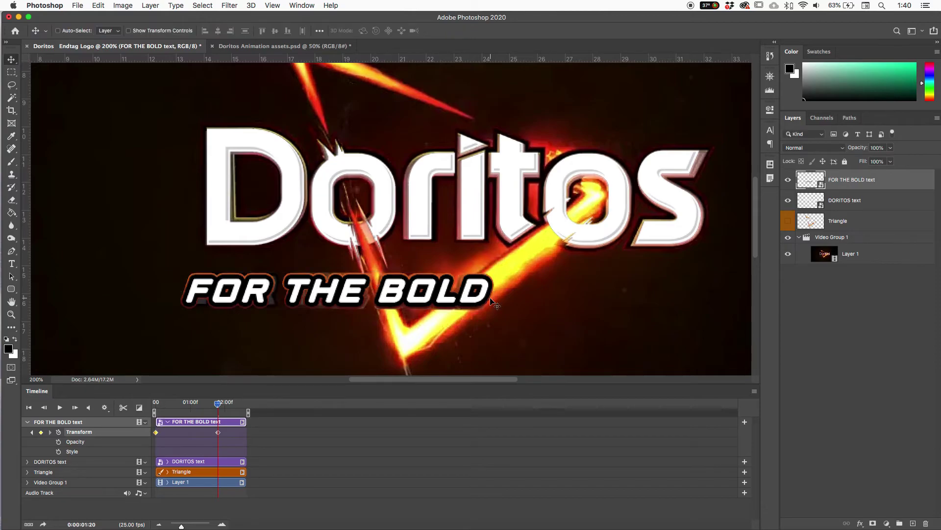
Play back the lettering animation from the first frame and return to the start of the timeline
{"action": "left_click_drag", "start_coordinate": [212, 410], "coordinate": [155, 421]}
{"action": "key", "text": "super+minus"}
{"action": "key", "text": "super+minus"}
{"action": "key", "text": "space"}
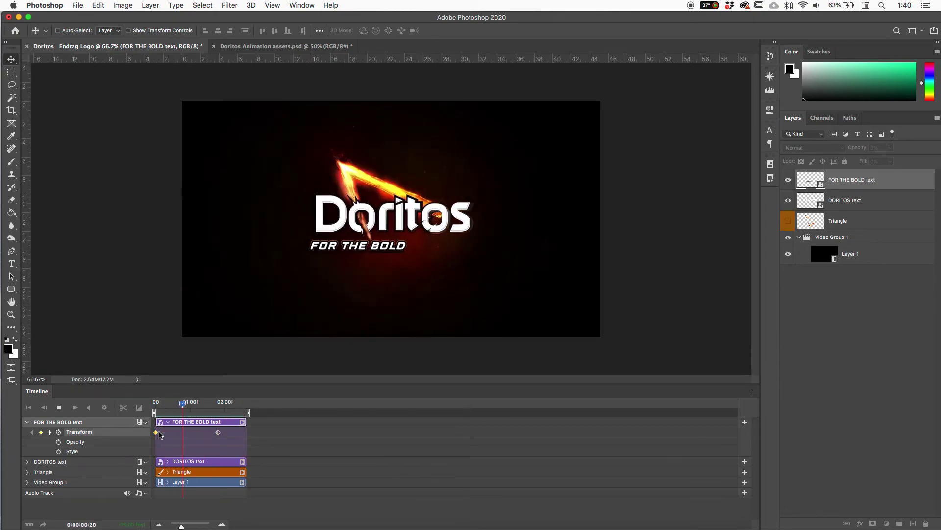
{"action": "key", "text": "space"}
{"action": "left_click_drag", "start_coordinate": [205, 406], "coordinate": [147, 407]}
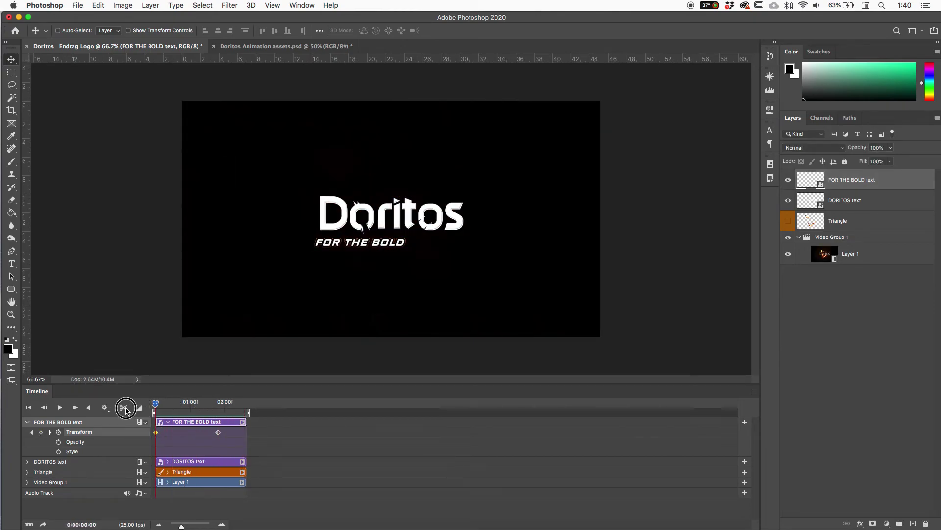
Collapse the FOR THE BOLD track, then show the Triangle layer and compare it with the video's triangle at 0:00:02:15
{"action": "left_click", "coordinate": [27, 422]}
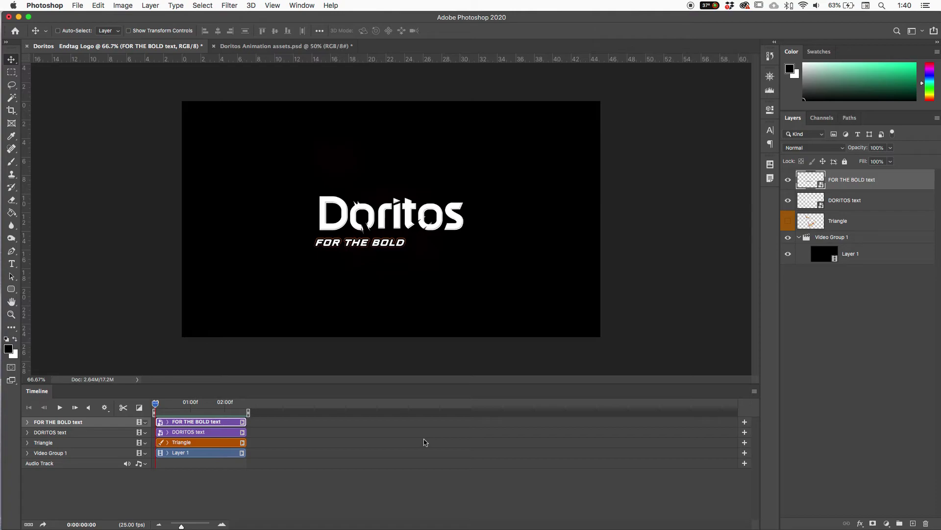
{"action": "left_click", "coordinate": [828, 331]}
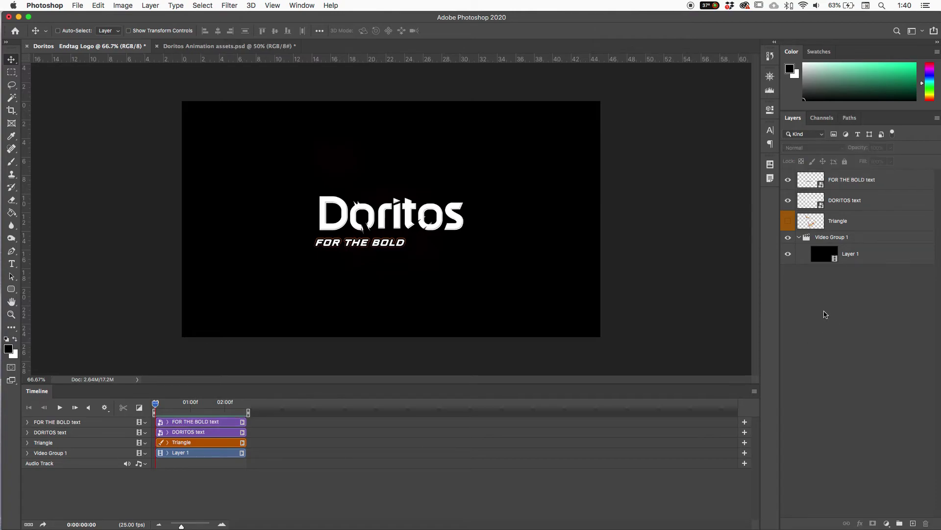
{"action": "left_click", "coordinate": [786, 222]}
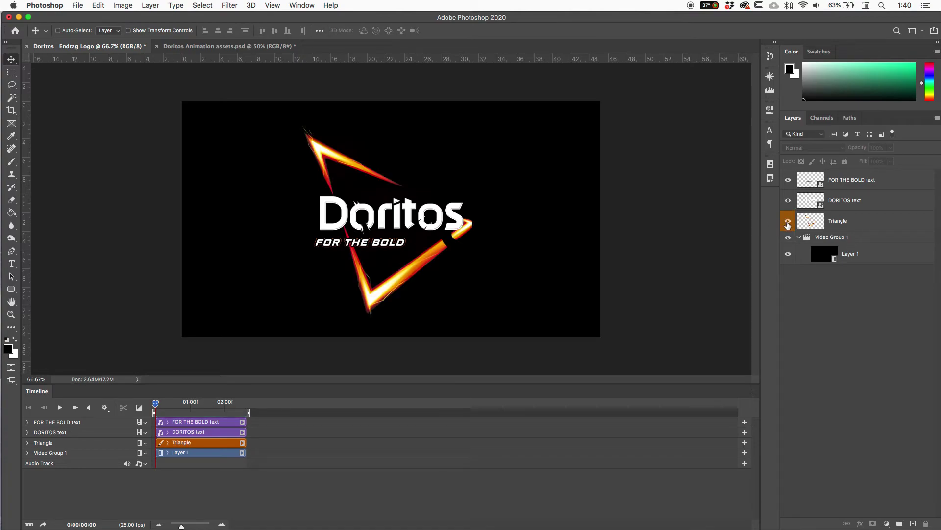
{"action": "left_click", "coordinate": [801, 224]}
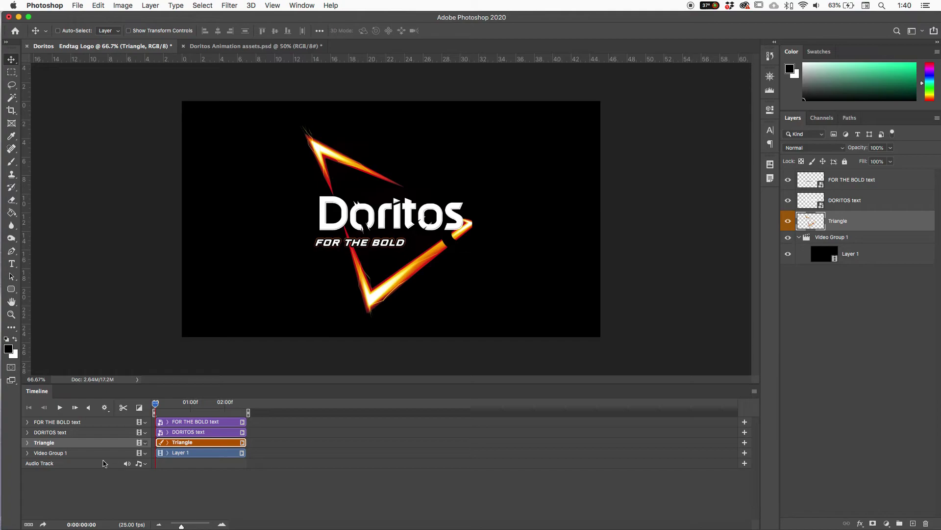
{"action": "left_click_drag", "start_coordinate": [199, 410], "coordinate": [246, 403]}
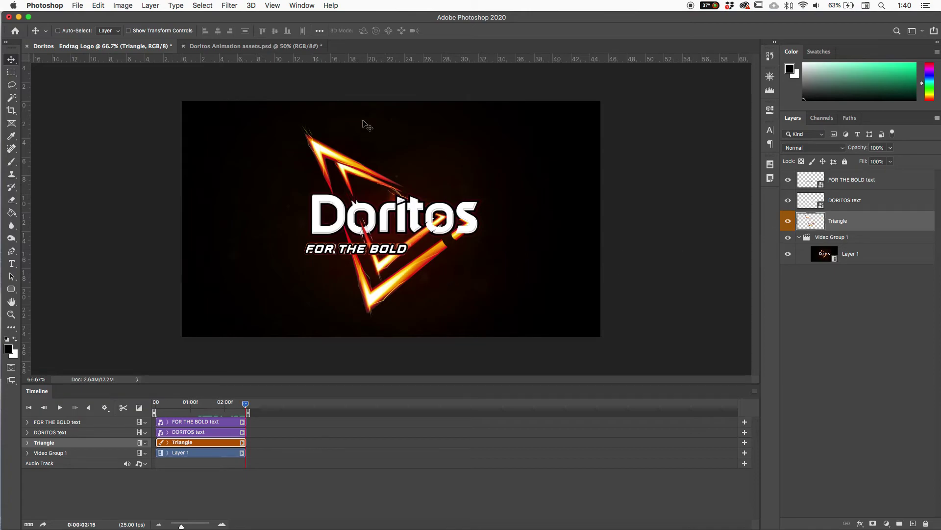
{"action": "left_click", "coordinate": [789, 222]}
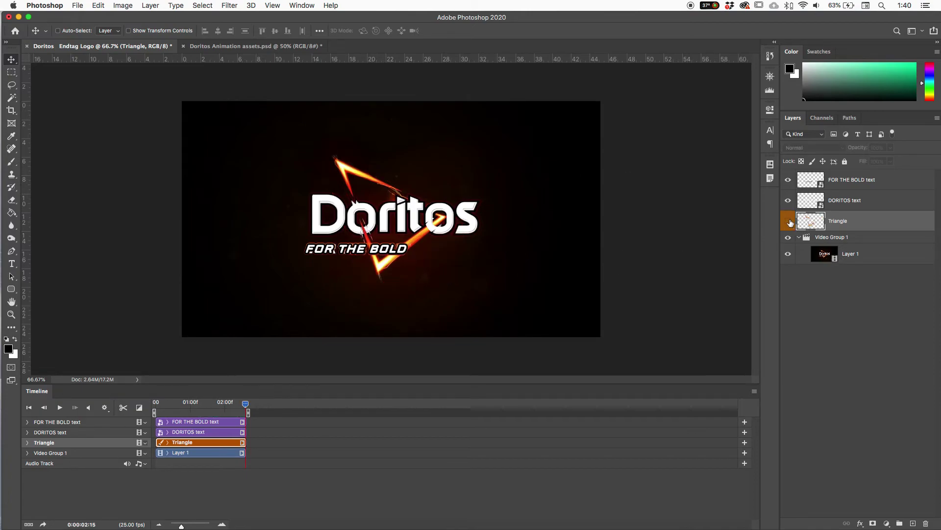
{"action": "left_click", "coordinate": [789, 221]}
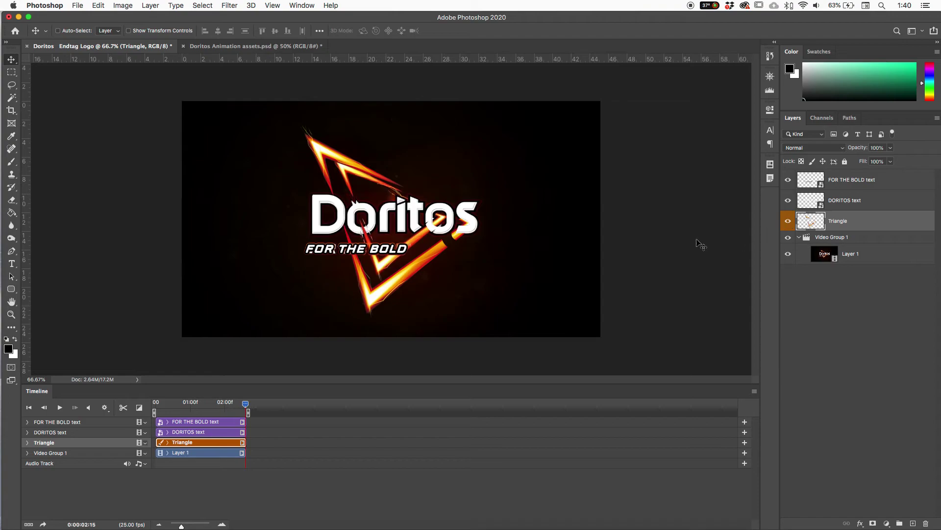
Scale the Triangle layer to about 67.48% over the video's triangle, centred at about X 623.15 px, Y 344.73 px
{"action": "key", "text": "super+t"}
{"action": "left_click_drag", "start_coordinate": [294, 321], "coordinate": [346, 261]}
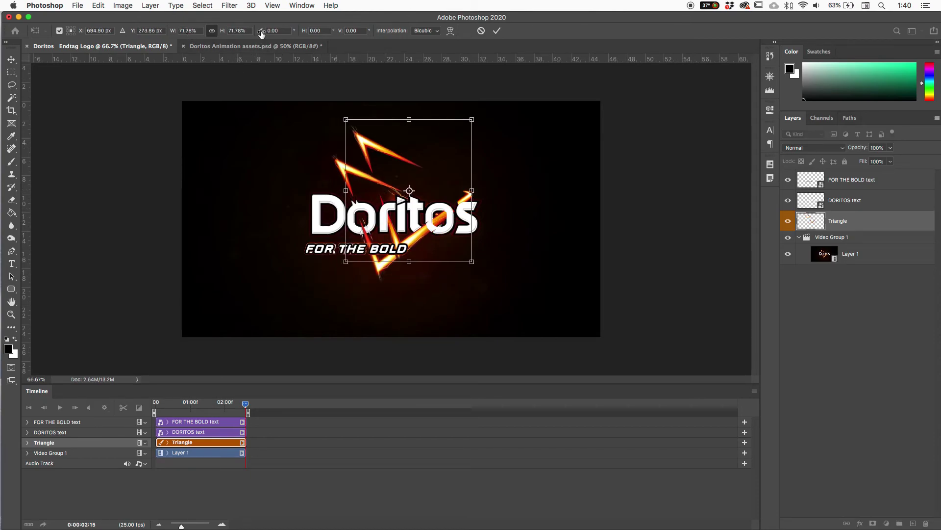
{"action": "left_click_drag", "start_coordinate": [425, 177], "coordinate": [404, 198]}
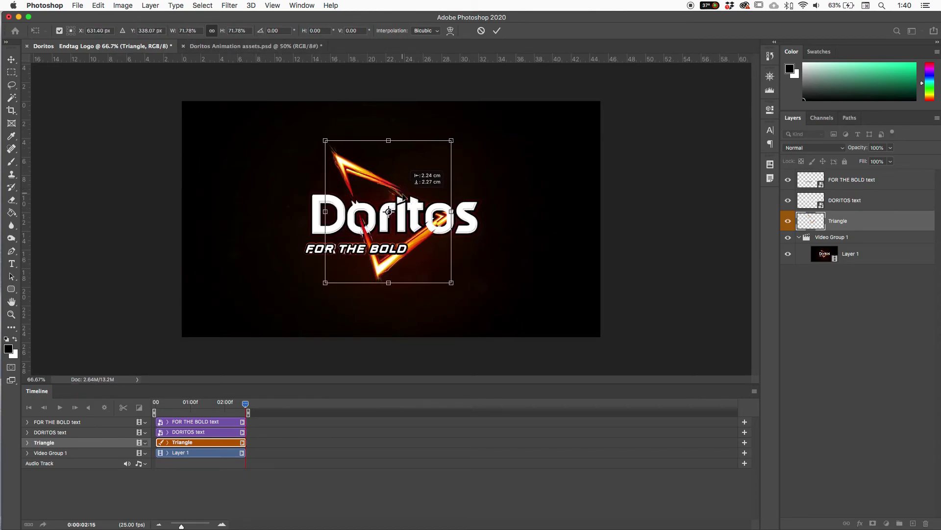
{"action": "left_click_drag", "start_coordinate": [451, 138], "coordinate": [437, 154]}
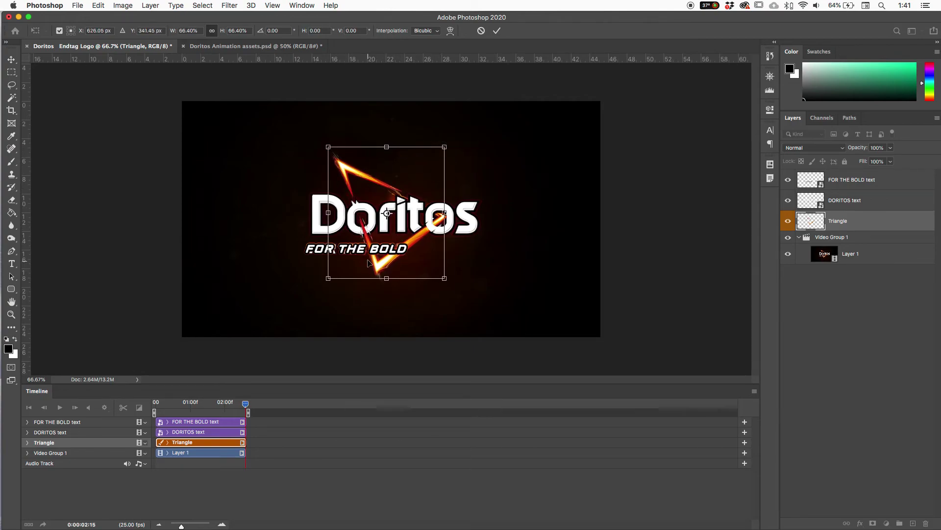
{"action": "left_click_drag", "start_coordinate": [328, 278], "coordinate": [326, 280]}
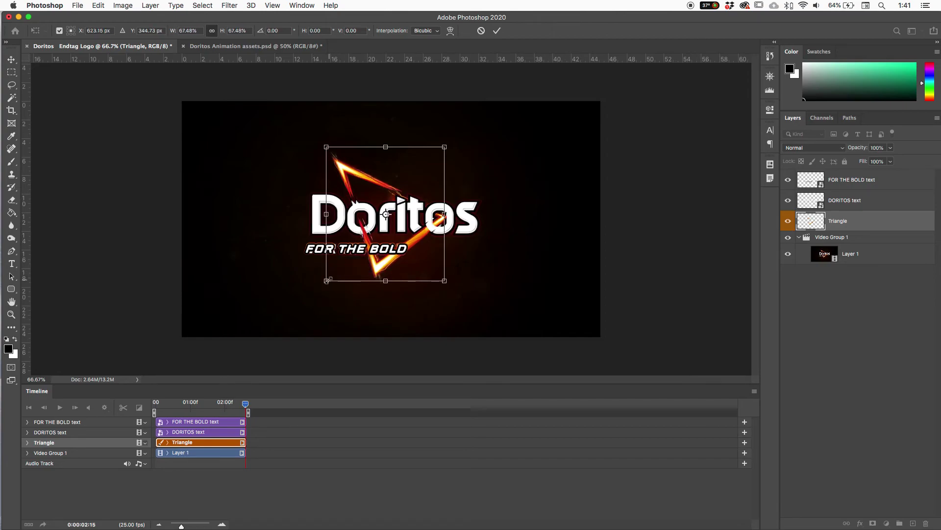
Refine the triangle's fit to about 66.88% scale, centred at about X 624.54 px, Y 340.54 px, and apply the transform
{"action": "key", "text": "Up"}
{"action": "key", "text": "Up"}
{"action": "key", "text": "Up"}
{"action": "key", "text": "Right"}
{"action": "key", "text": "Right"}
{"action": "key", "text": "Right"}
{"action": "key", "text": "Up"}
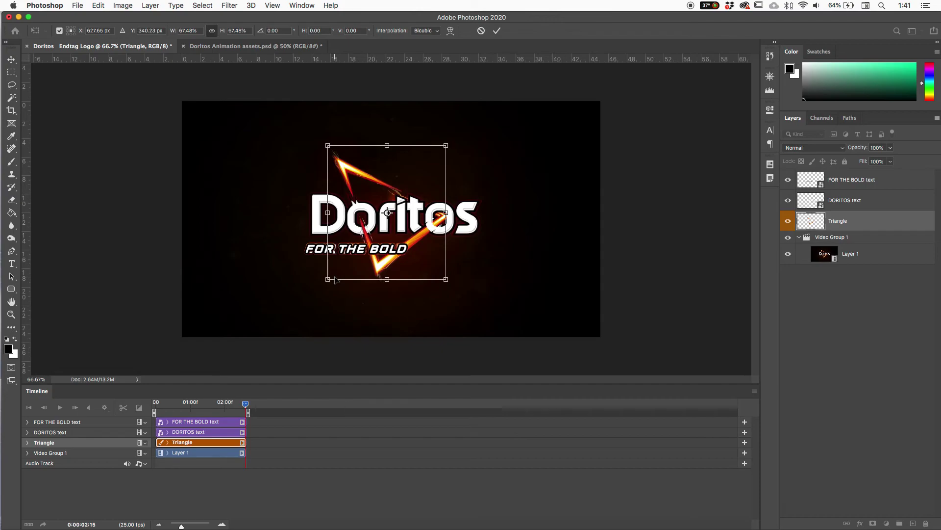
{"action": "left_click_drag", "start_coordinate": [446, 146], "coordinate": [445, 146]}
{"action": "left_click_drag", "start_coordinate": [396, 181], "coordinate": [395, 180]}
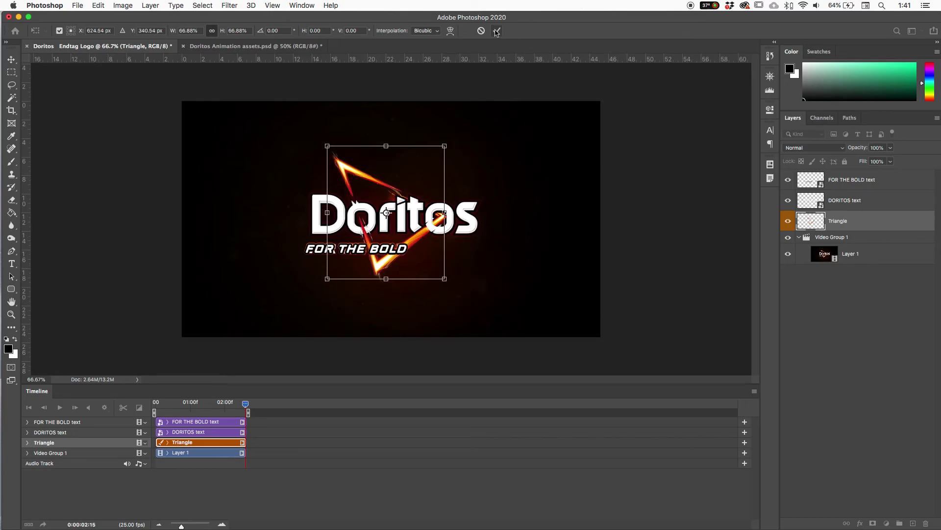
{"action": "left_click", "coordinate": [498, 31]}
Hide the video's Layer 1 and move the triangle slightly up and to the right behind the DORITOS lettering
{"action": "left_click", "coordinate": [787, 254]}
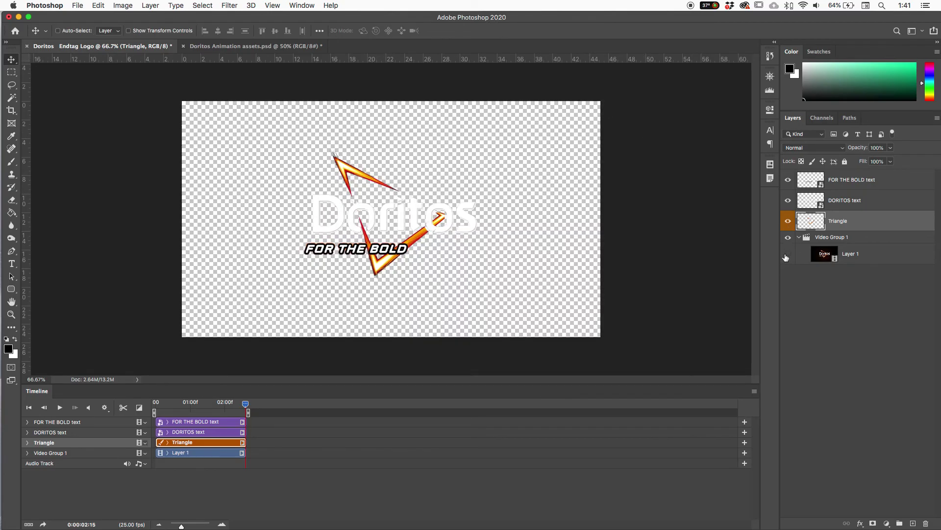
{"action": "key", "text": "super+equal"}
{"action": "key", "text": "super+equal"}
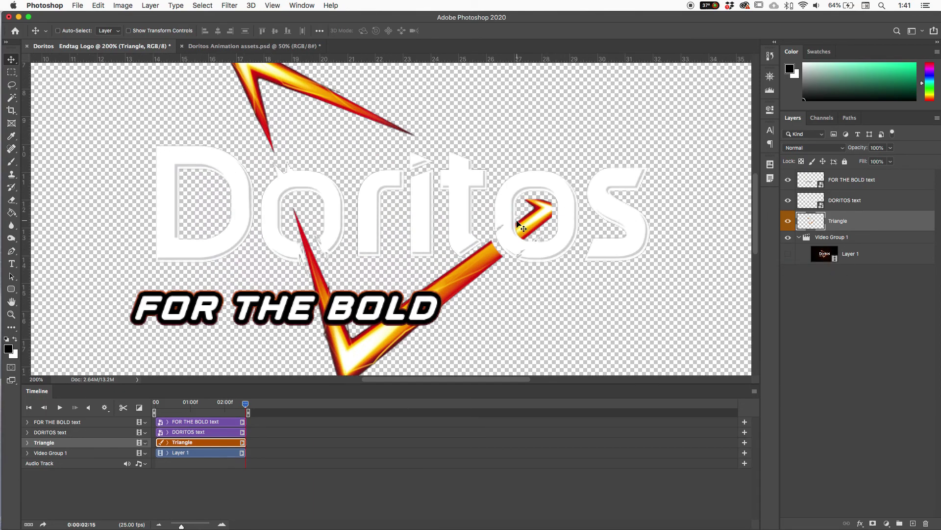
{"action": "left_click_drag", "start_coordinate": [526, 226], "coordinate": [530, 223]}
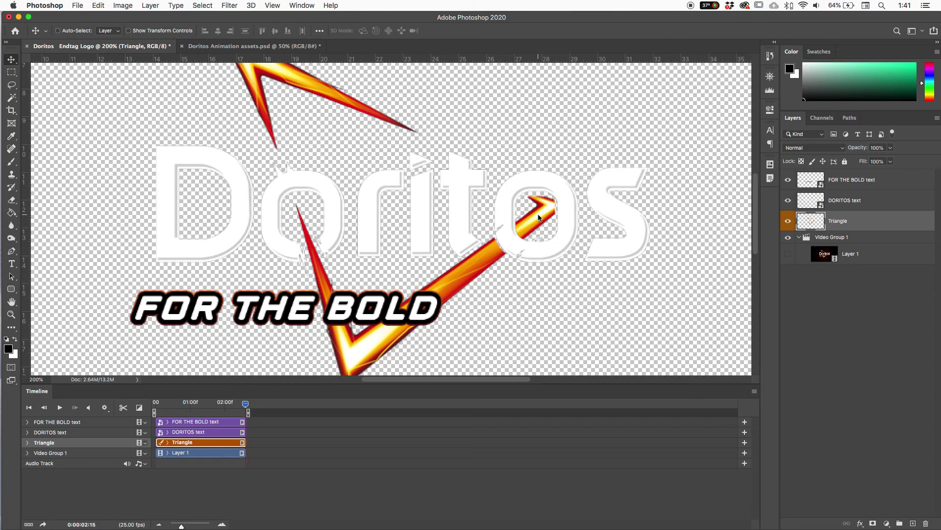
{"action": "key", "text": "super"}
{"action": "key", "text": "super+minus"}
{"action": "key", "text": "super+minus"}
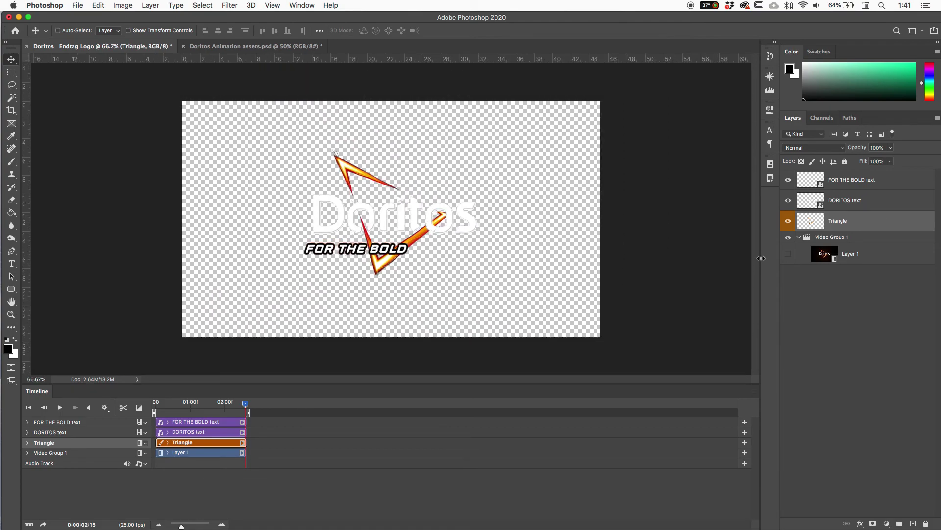
Toggle Layer 1's visibility to compare the triangle with the video at the last frame, leaving the video visible
{"action": "left_click", "coordinate": [788, 253]}
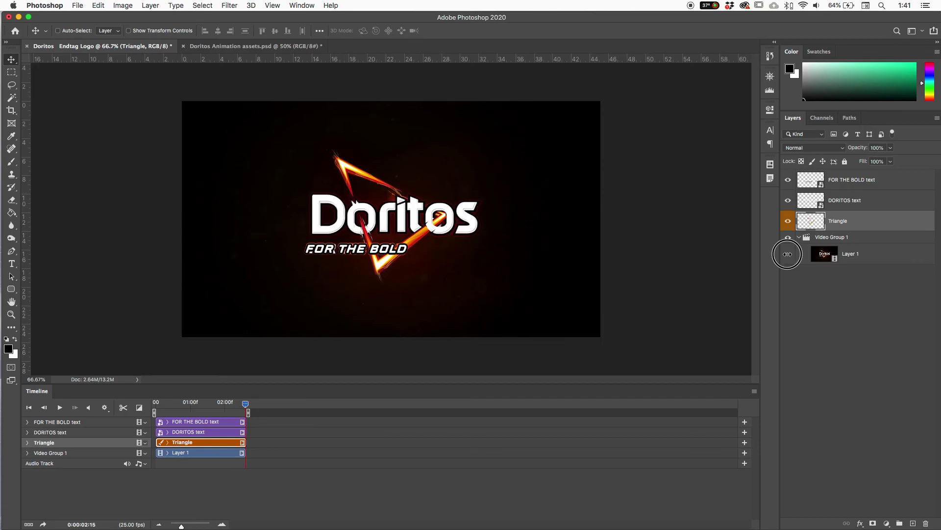
{"action": "left_click", "coordinate": [789, 254]}
{"action": "left_click", "coordinate": [789, 254]}
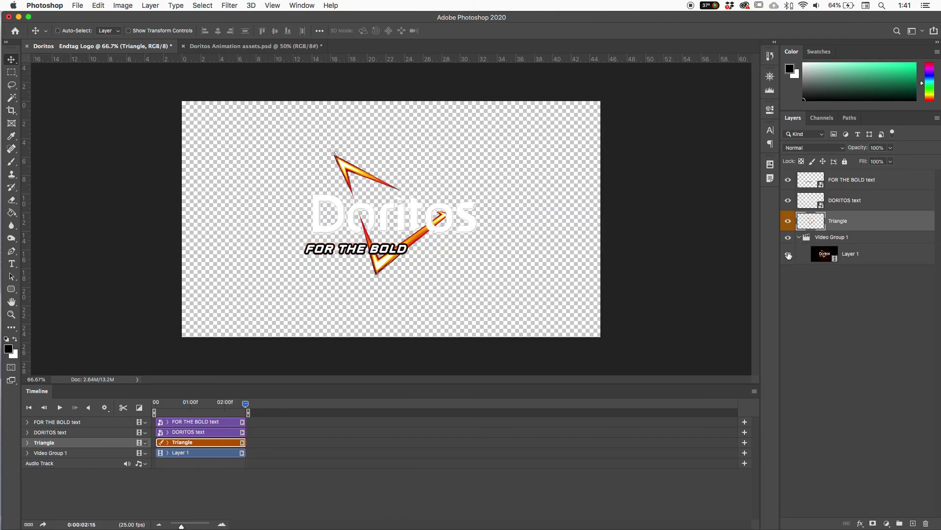
{"action": "left_click", "coordinate": [789, 255]}
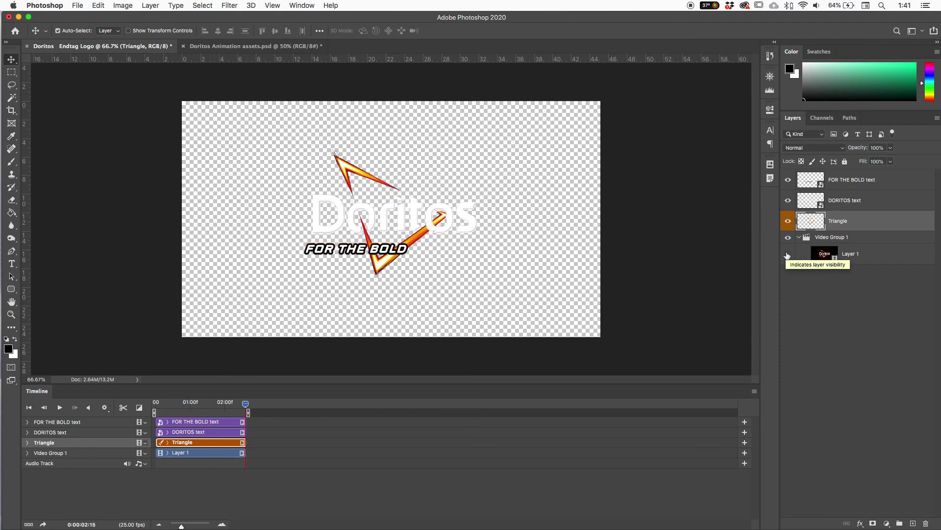
{"action": "key", "text": "super+1"}
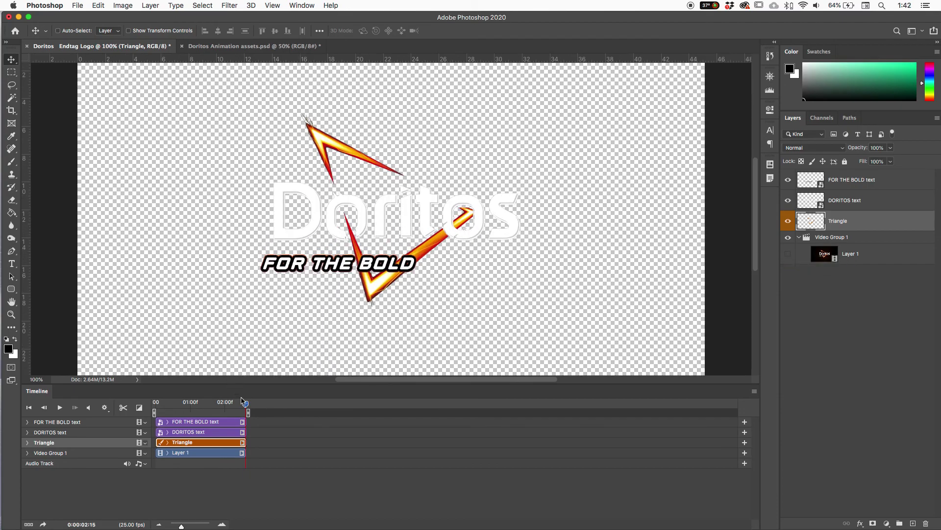
{"action": "left_click_drag", "start_coordinate": [244, 404], "coordinate": [290, 407]}
{"action": "left_click", "coordinate": [787, 255]}
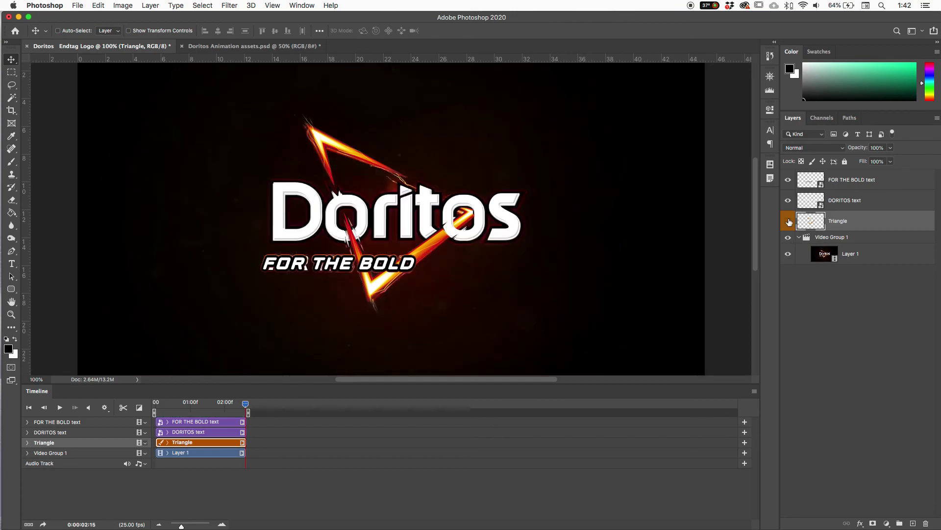
Return to the first frame of the timeline and hide the Triangle layer
{"action": "left_click", "coordinate": [788, 221]}
{"action": "left_click_drag", "start_coordinate": [224, 403], "coordinate": [152, 403]}
{"action": "left_click", "coordinate": [788, 220]}
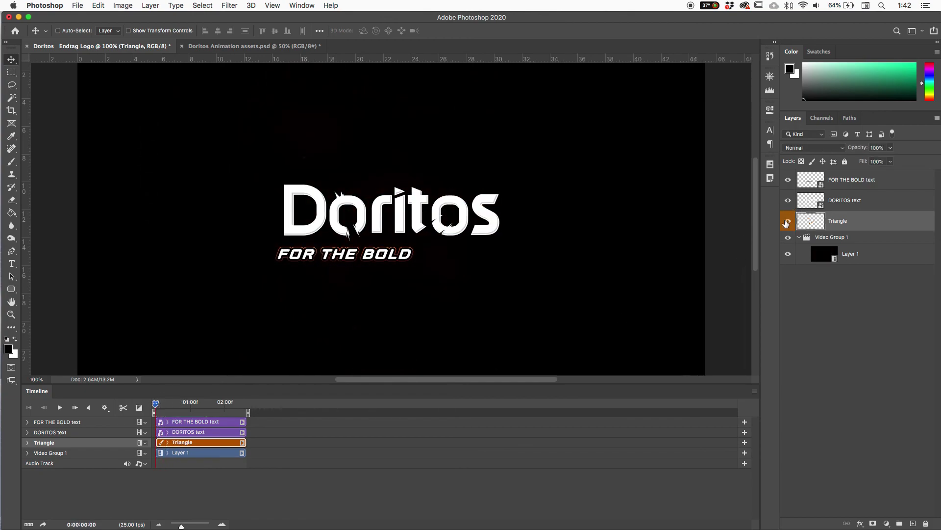